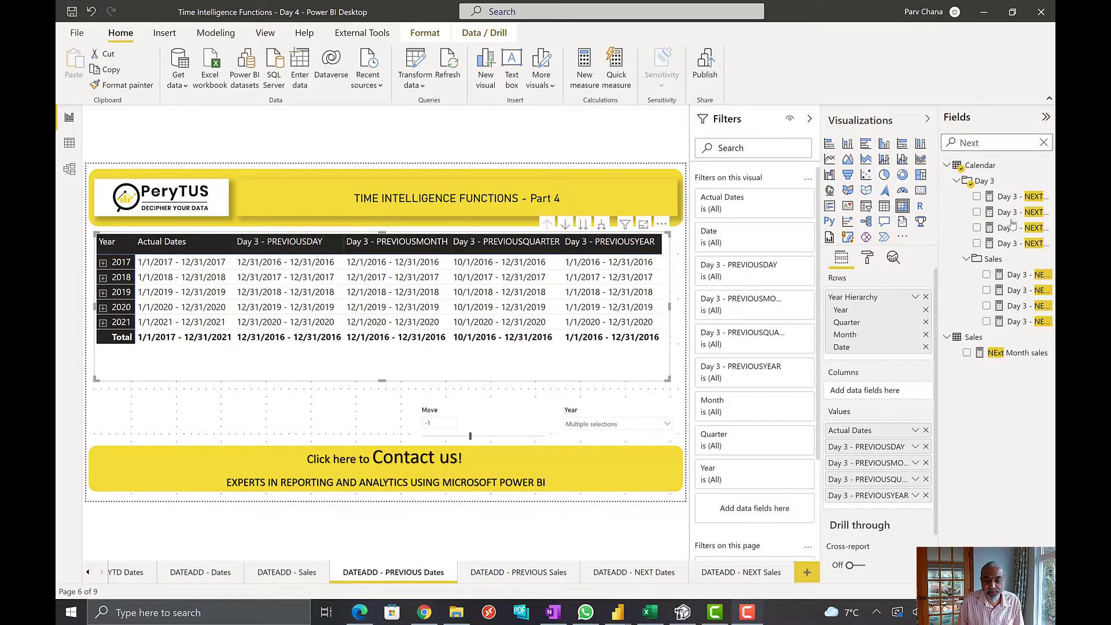
# Search the Fields pane for PREVIOUSD and open the Day 3 - PREVIOUSDAY measure's formula.
pyautogui.doubleClick(978, 142)
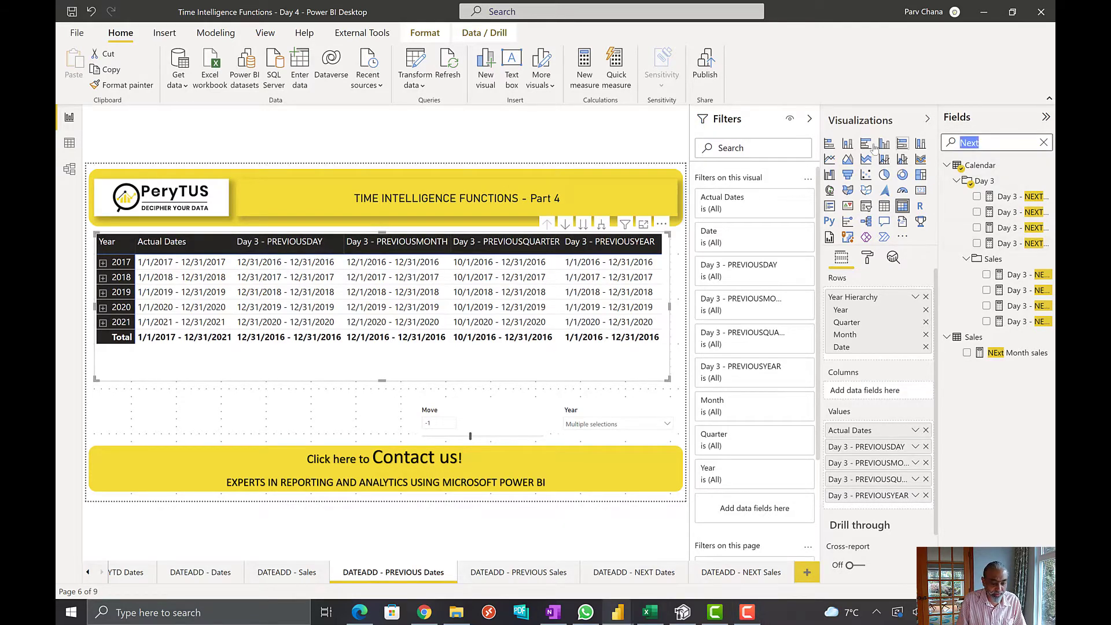
pyautogui.write('PREVIOUSD')
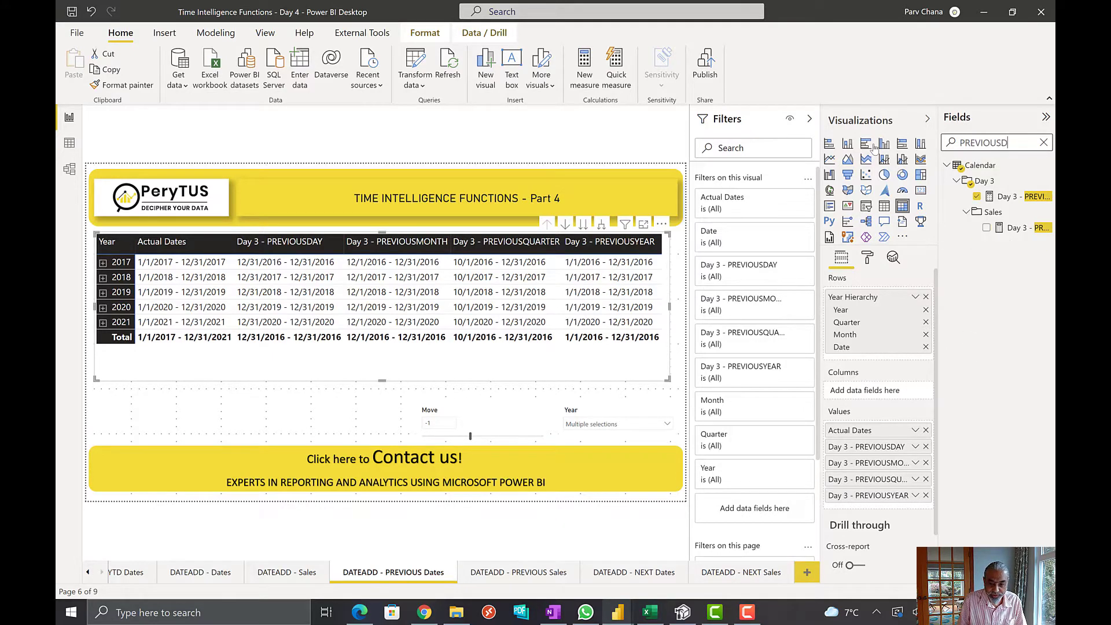
pyautogui.click(1018, 197)
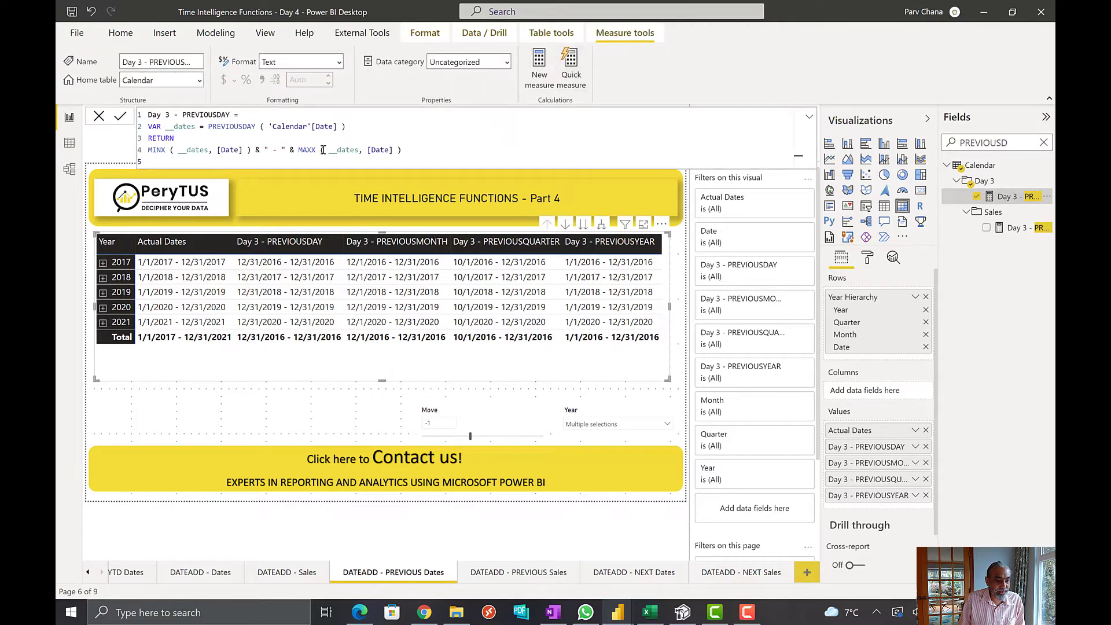
pyautogui.scroll(2, 344, 148)
# Review the PREVIOUSDAY('Calendar'[Date]) argument in the DAX, then shrink the formula bar to one line.
pyautogui.click(279, 131)
pyautogui.moveTo(301, 131); pyautogui.dragTo(407, 134)
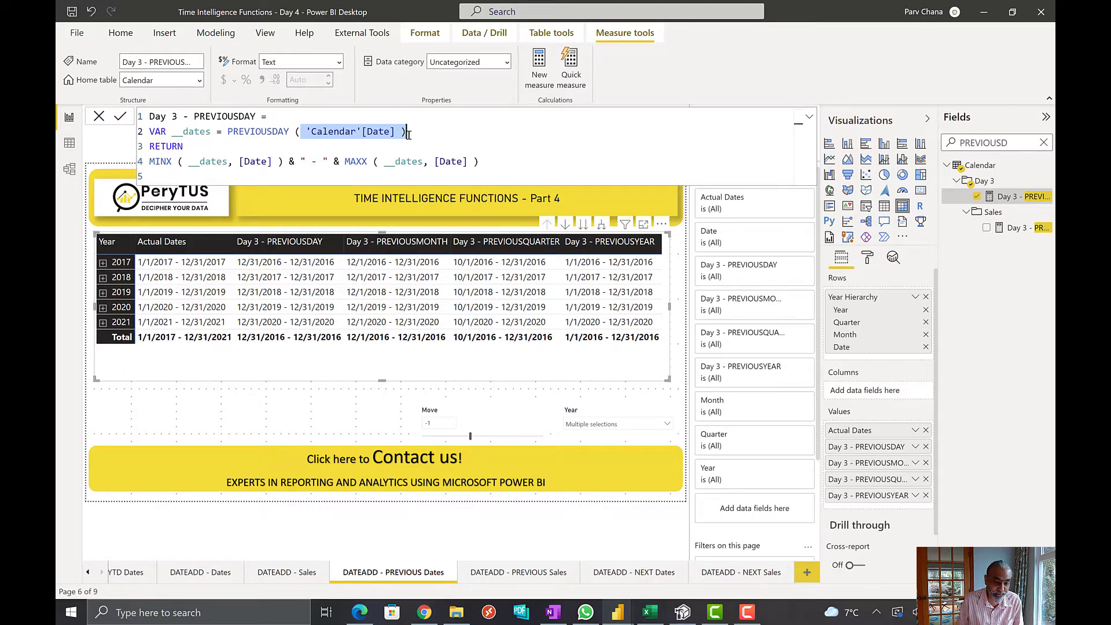
pyautogui.click(346, 369)
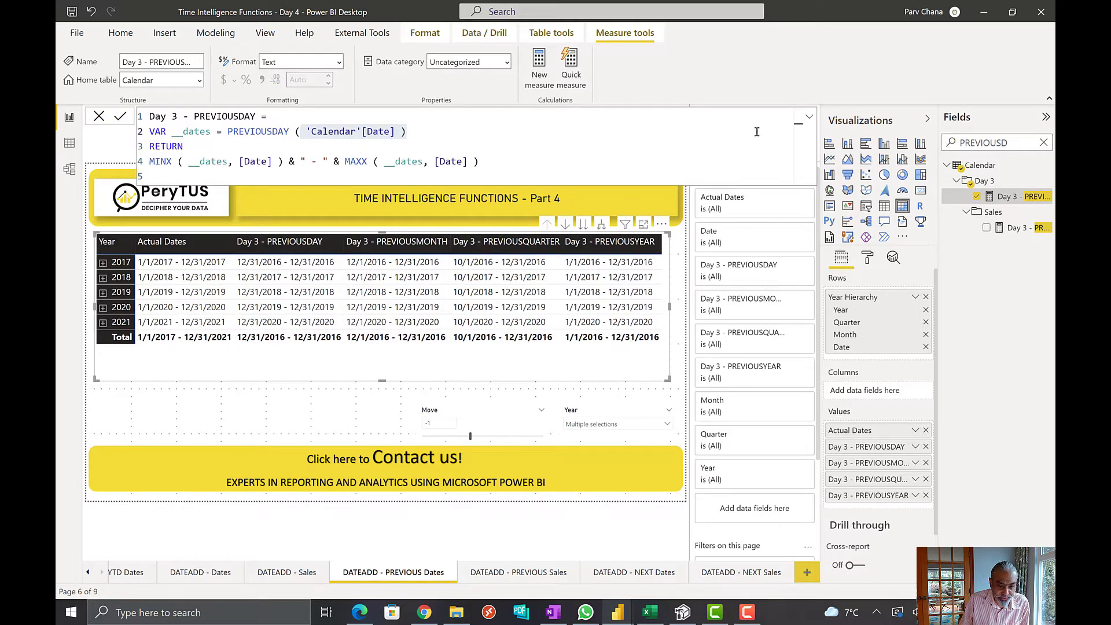
pyautogui.click(808, 119)
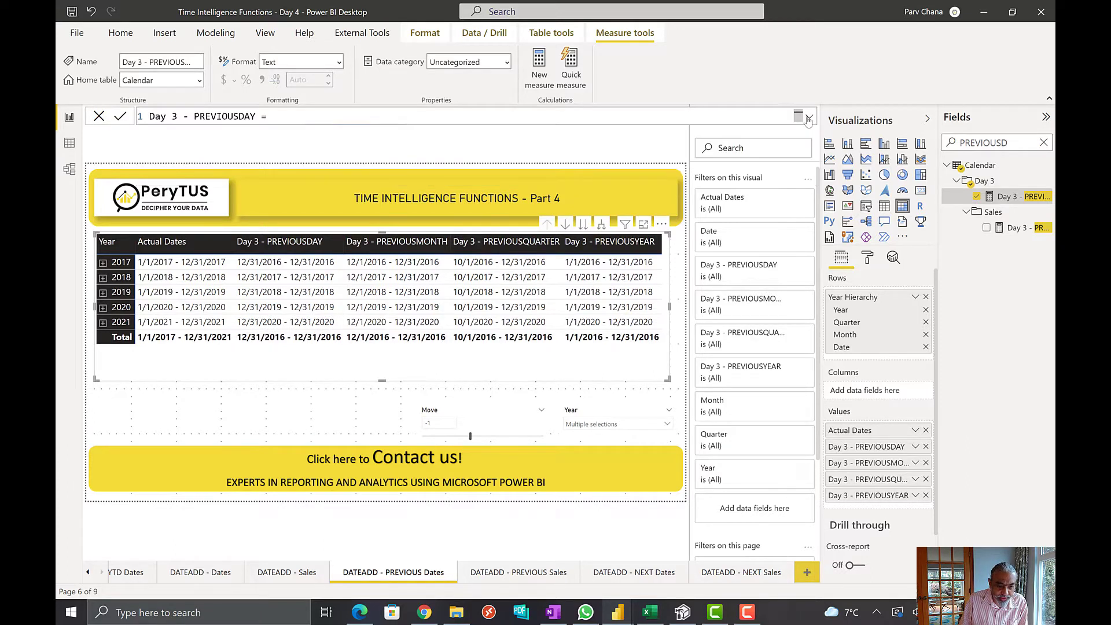
pyautogui.click(809, 120)
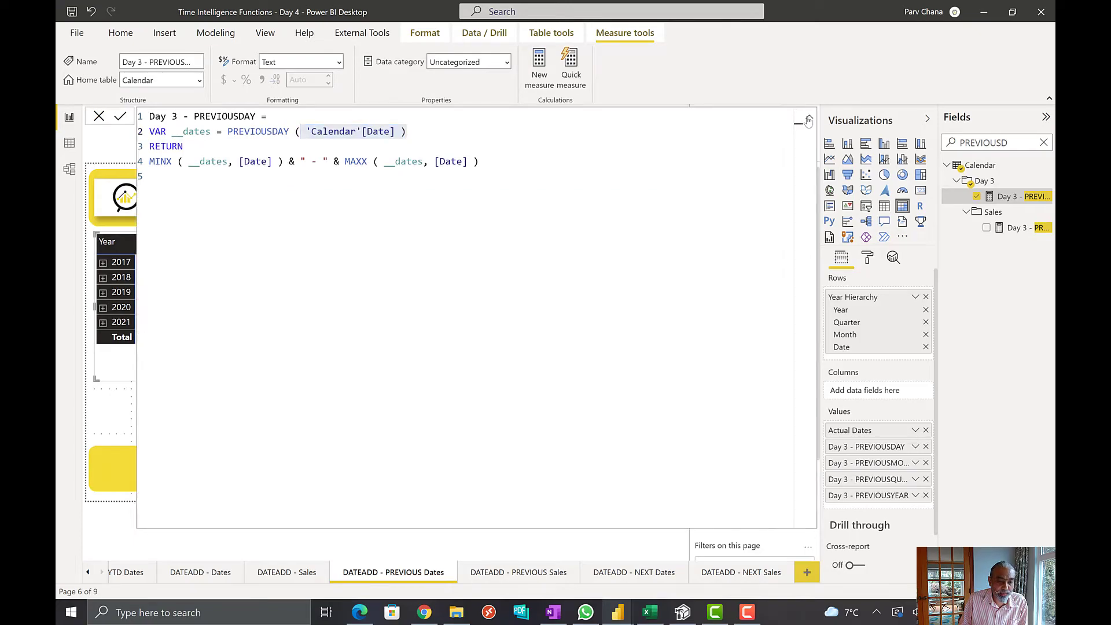
pyautogui.click(809, 120)
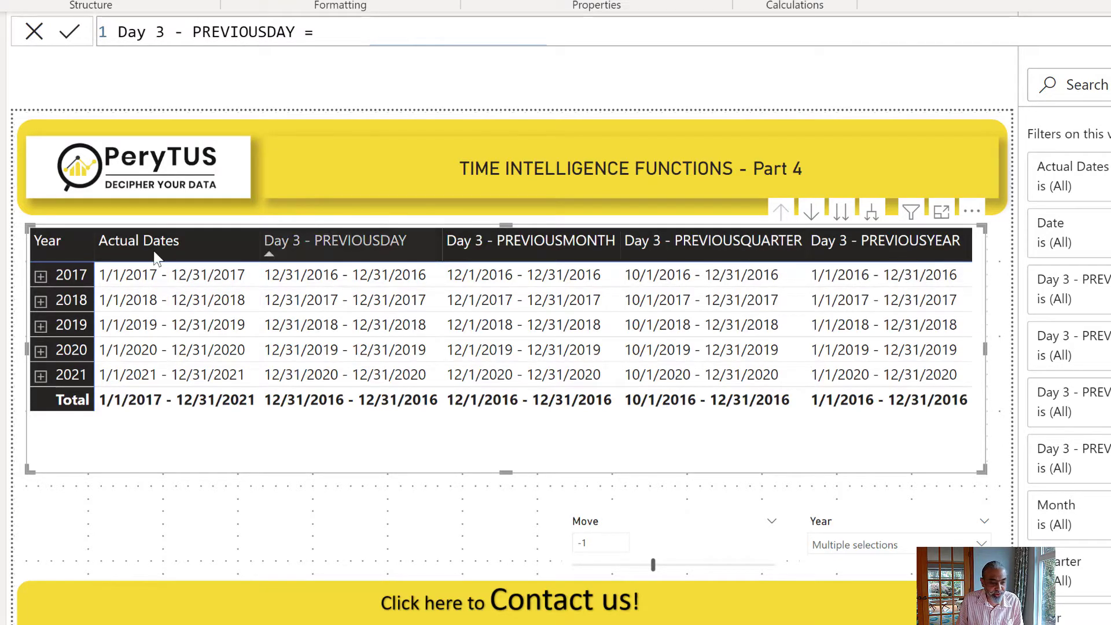
# Break 2018 down into its quarters in the matrix.
pyautogui.click(40, 302)
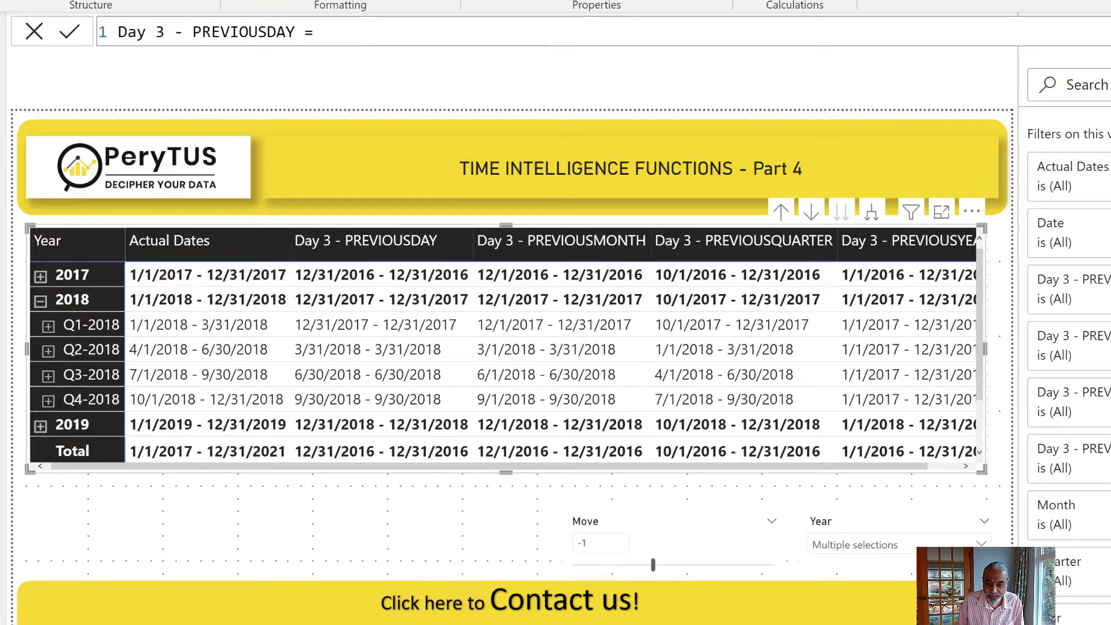
# Create the DATEADD Day measure shifting 'Calendar'[Date] by -1 DAY, then collapse the matrix to yearly rows.
pyautogui.write('DATEADD Day')
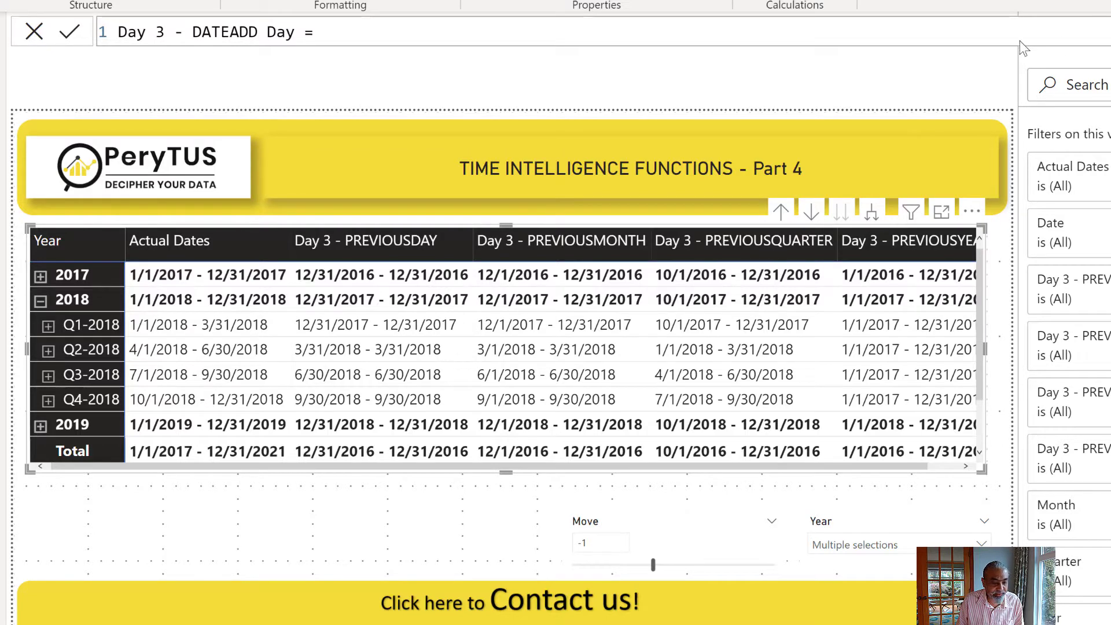
pyautogui.click(1062, 46)
pyautogui.moveTo(332, 57); pyautogui.dragTo(510, 58)
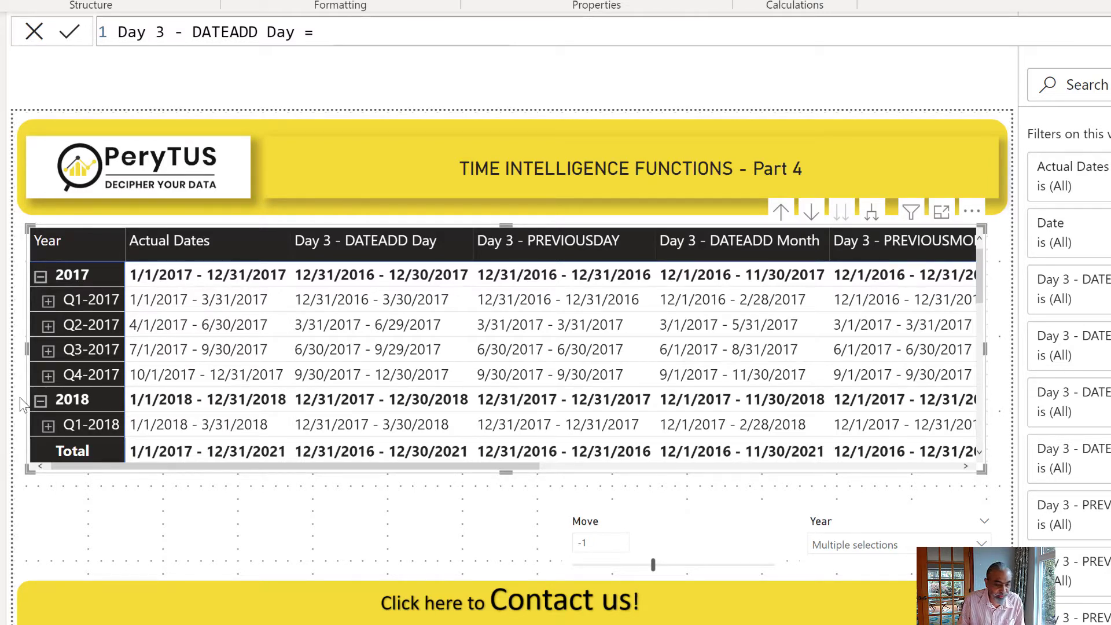
pyautogui.click(40, 276)
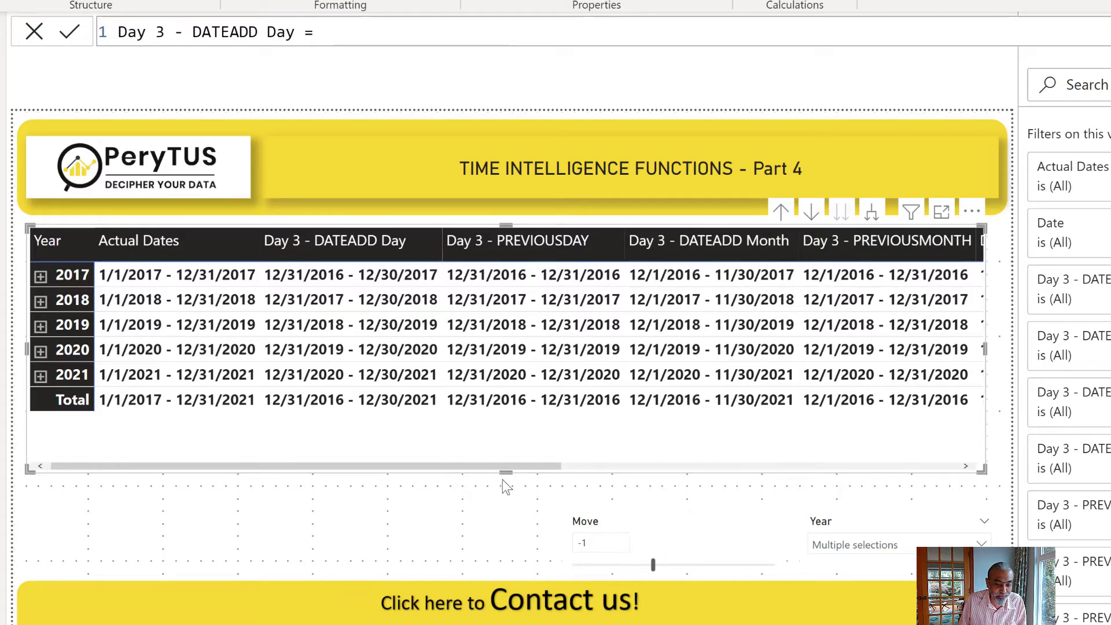
pyautogui.moveTo(523, 464); pyautogui.dragTo(820, 457)
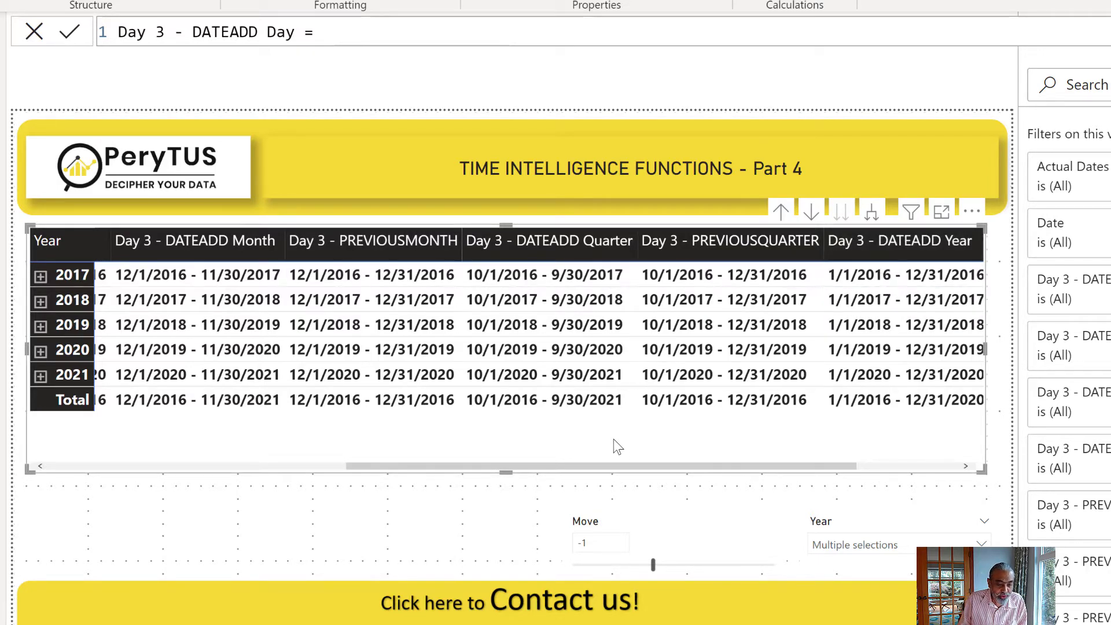
pyautogui.moveTo(501, 469); pyautogui.dragTo(203, 479)
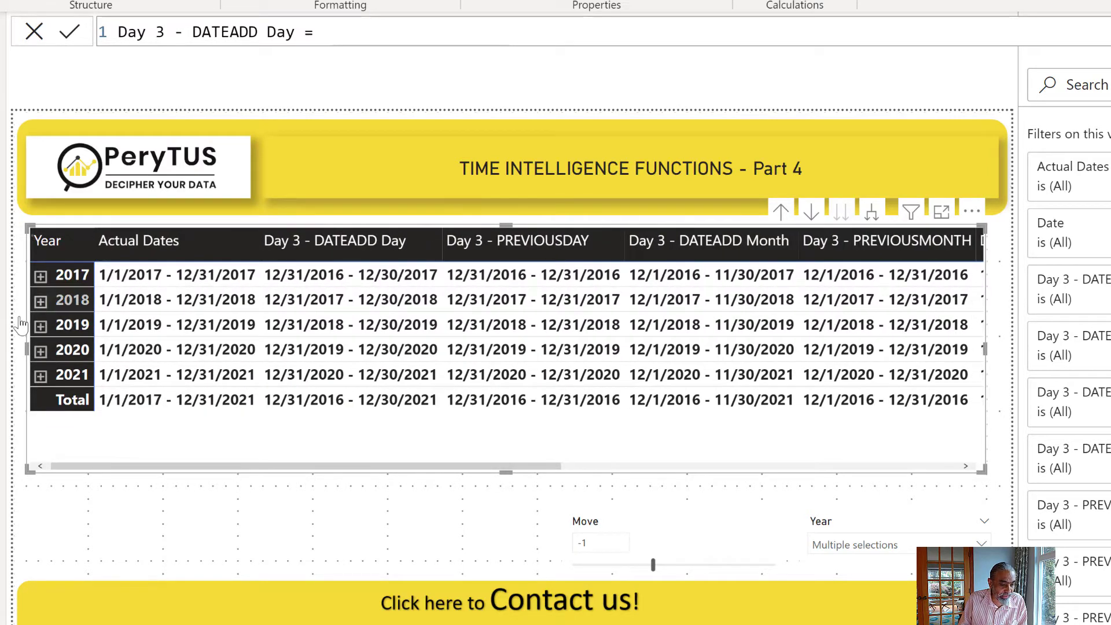
pyautogui.click(40, 300)
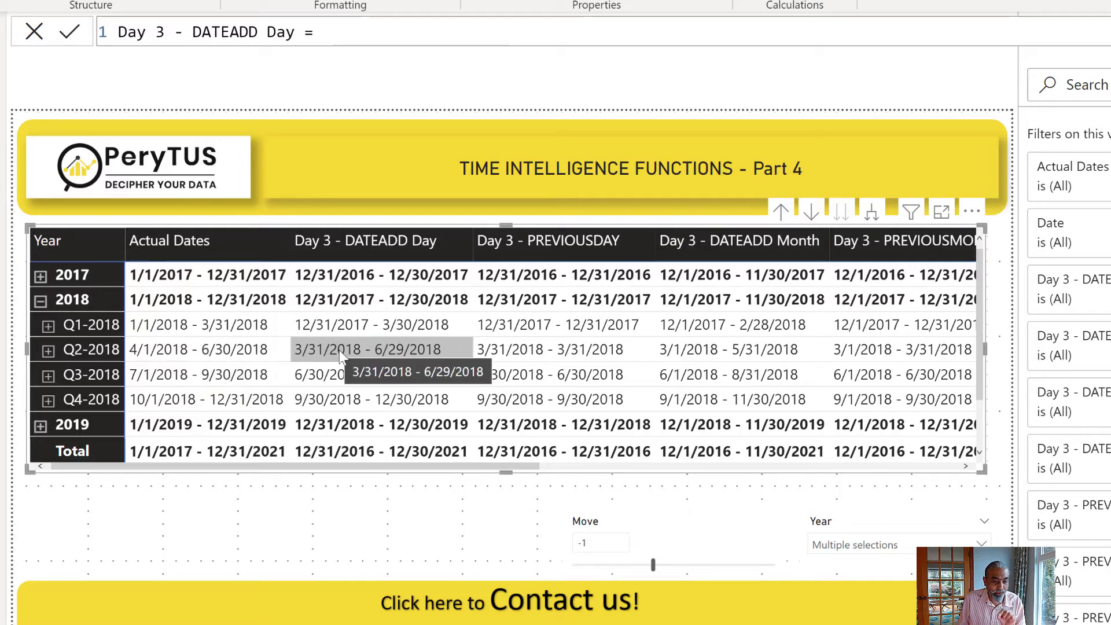
# Highlight Q2-2018 to compare DATEADD Day 3/31/2018 - 6/29/2018 against PREVIOUSMONTH 3/1/2018 - 3/31/2018.
pyautogui.click(391, 354)
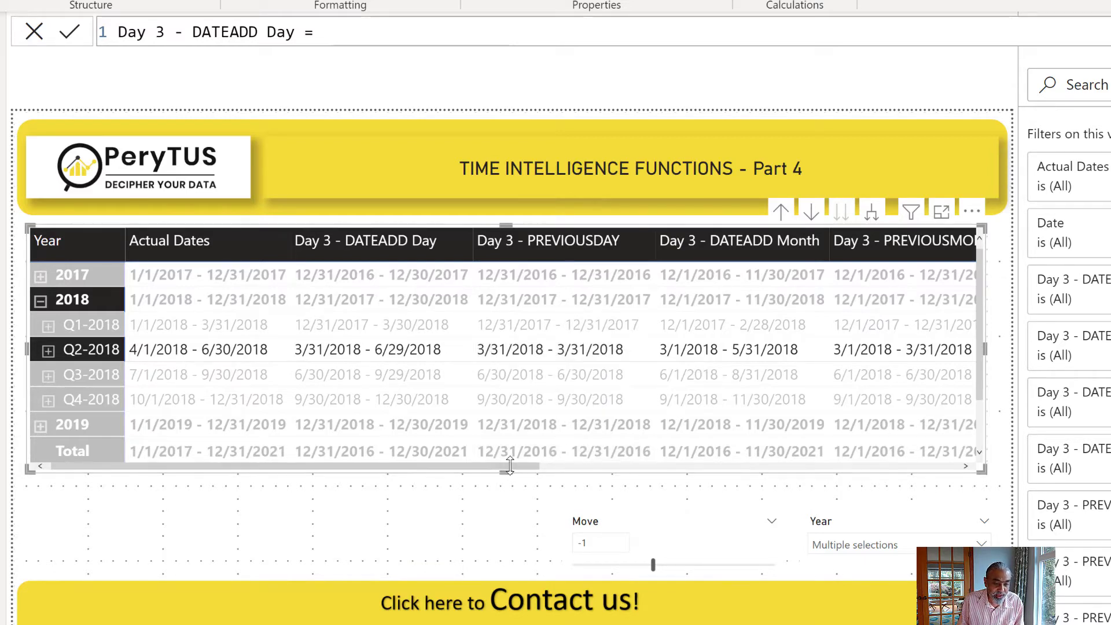
pyautogui.moveTo(522, 466); pyautogui.dragTo(572, 461)
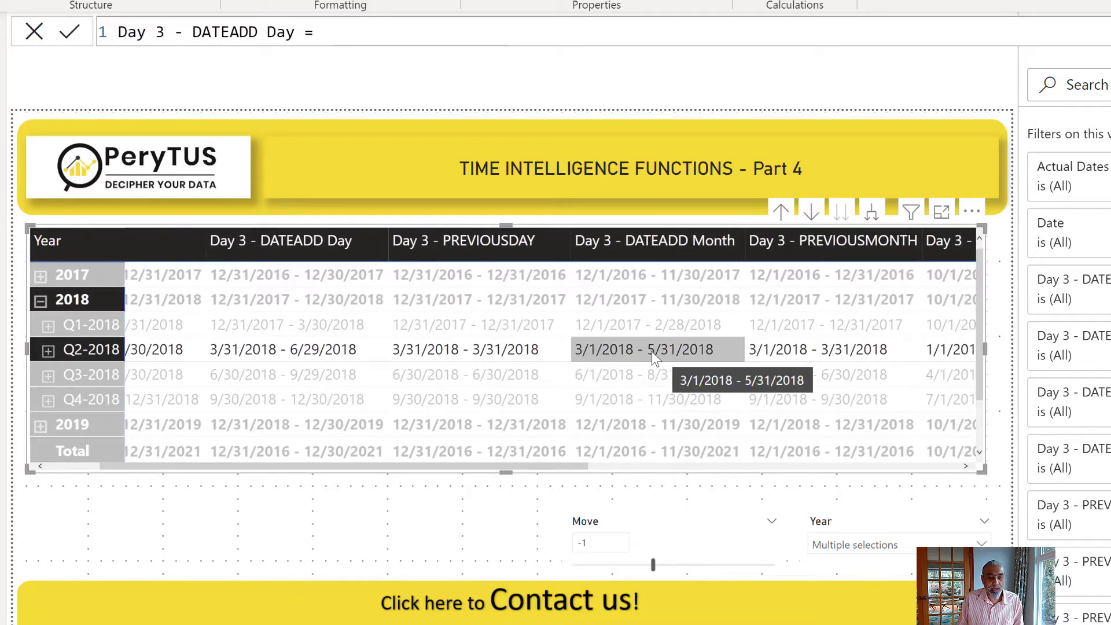
pyautogui.moveTo(599, 359)
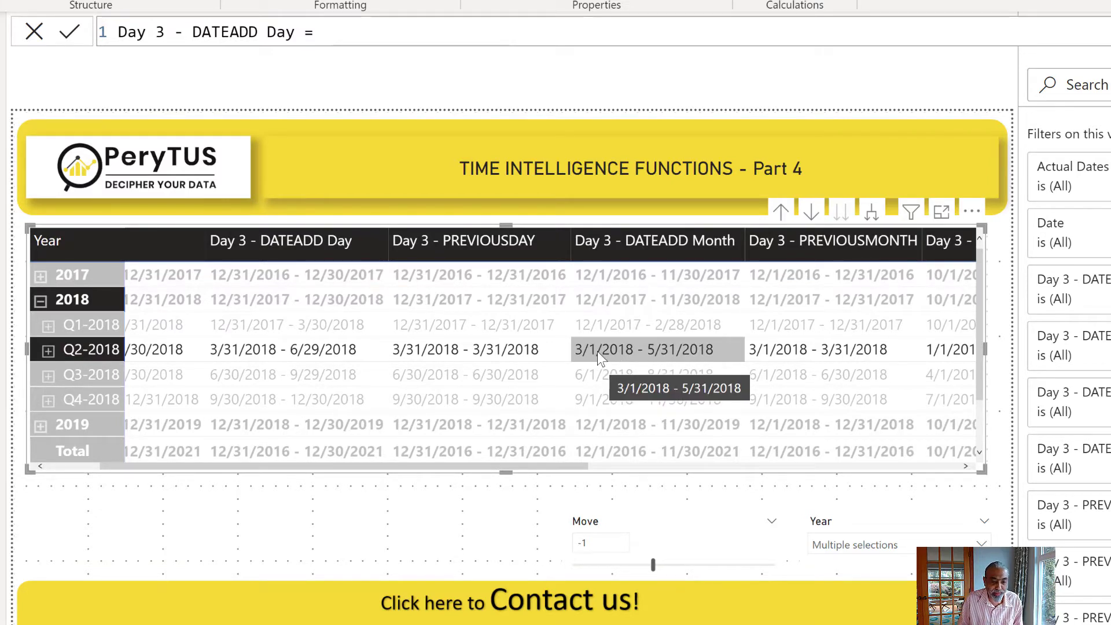
pyautogui.moveTo(241, 467)
pyautogui.mouseDown()
pyautogui.moveTo(151, 461)
pyautogui.moveTo(256, 463)
pyautogui.mouseUp()
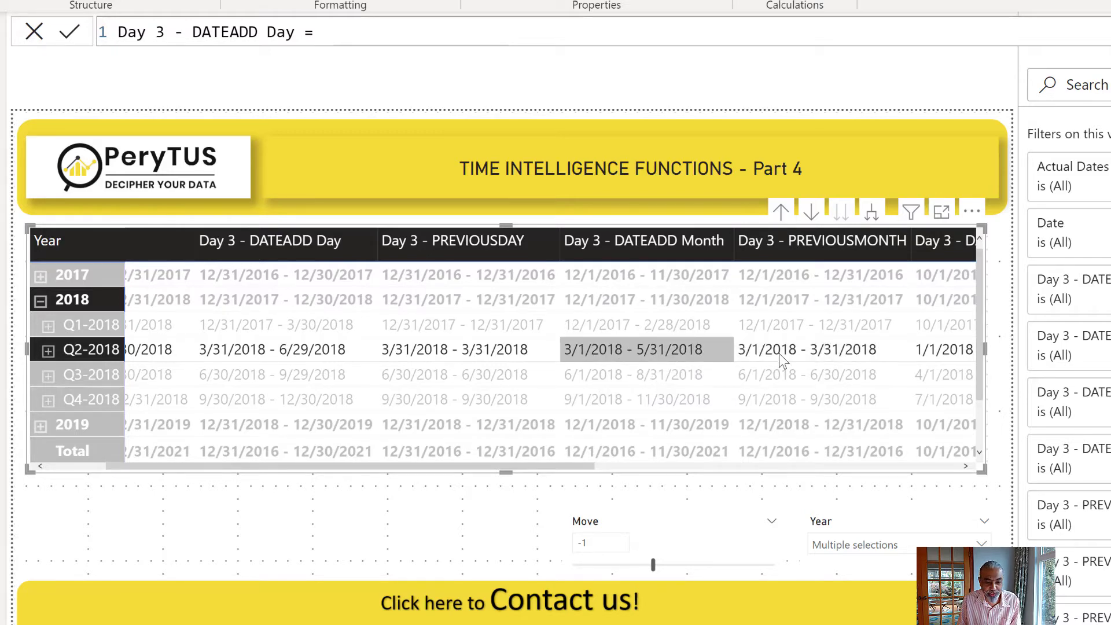
pyautogui.moveTo(815, 357)
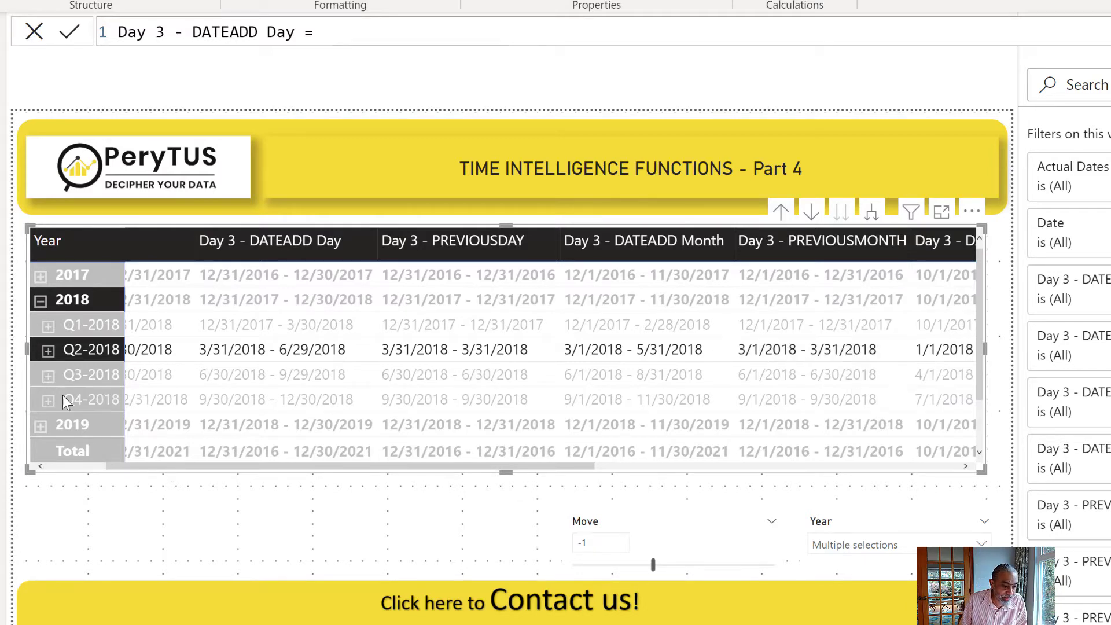
# Expand Q3-2018 into months, highlight Aug-2018, and scroll to compare its Actual Dates and DATEADD ranges.
pyautogui.click(48, 375)
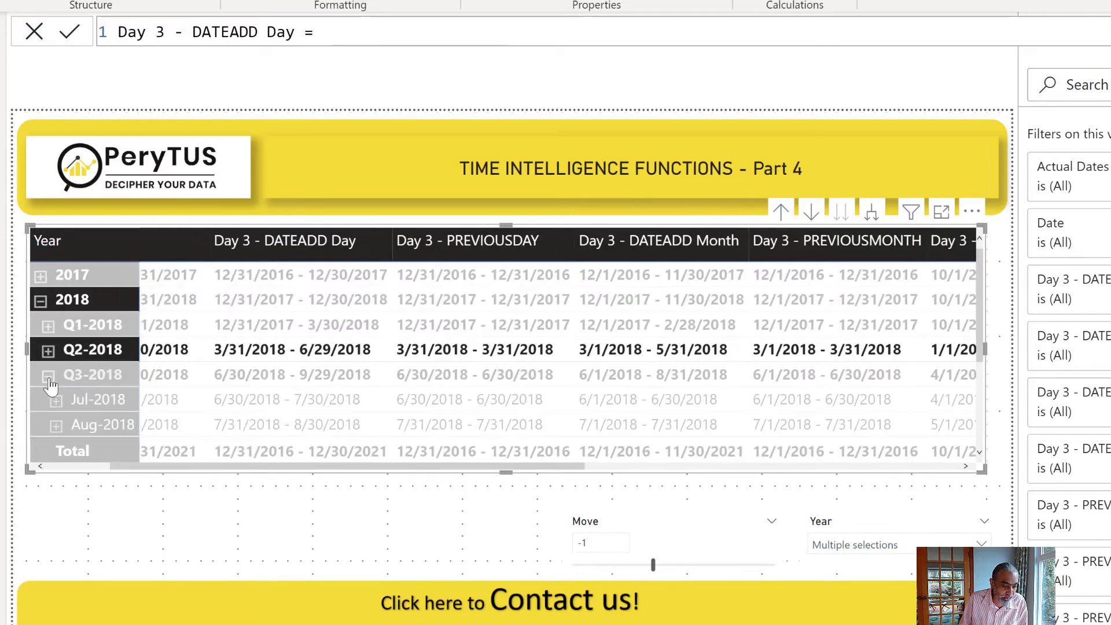
pyautogui.click(110, 429)
pyautogui.moveTo(165, 467); pyautogui.dragTo(81, 471)
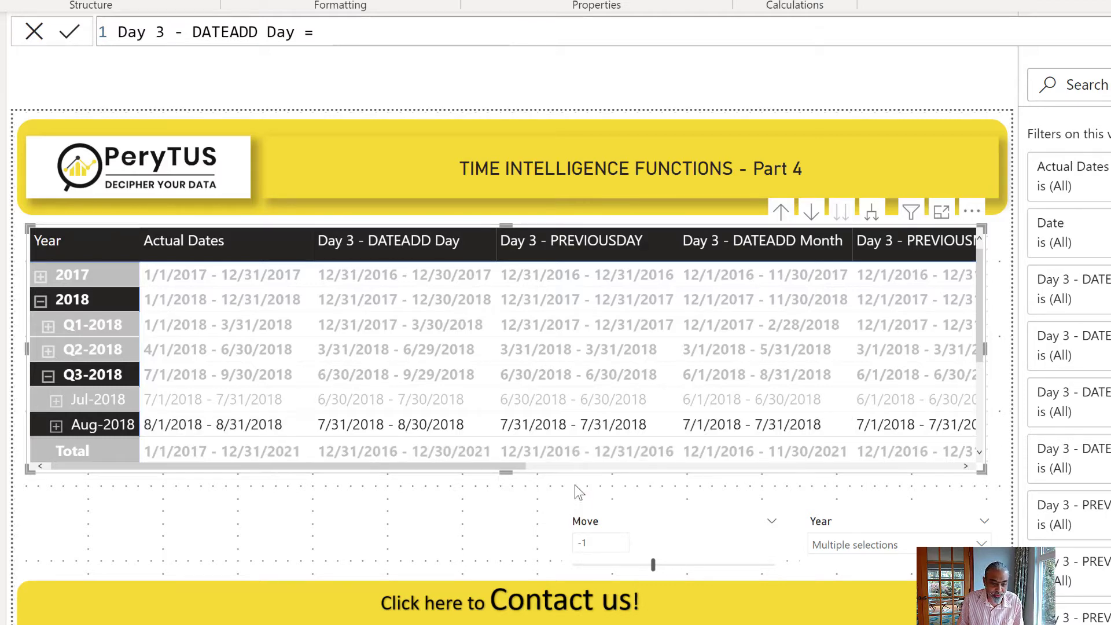
pyautogui.moveTo(514, 465); pyautogui.dragTo(568, 469)
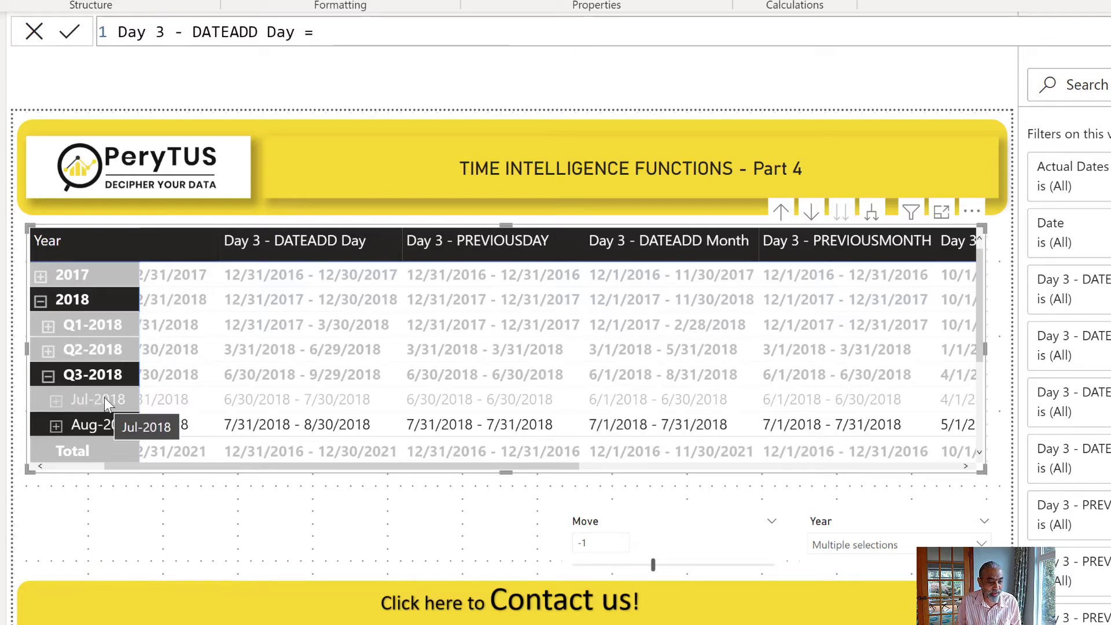
# Highlight the Q3-2018 row instead and scroll the matrix to the right.
pyautogui.click(104, 376)
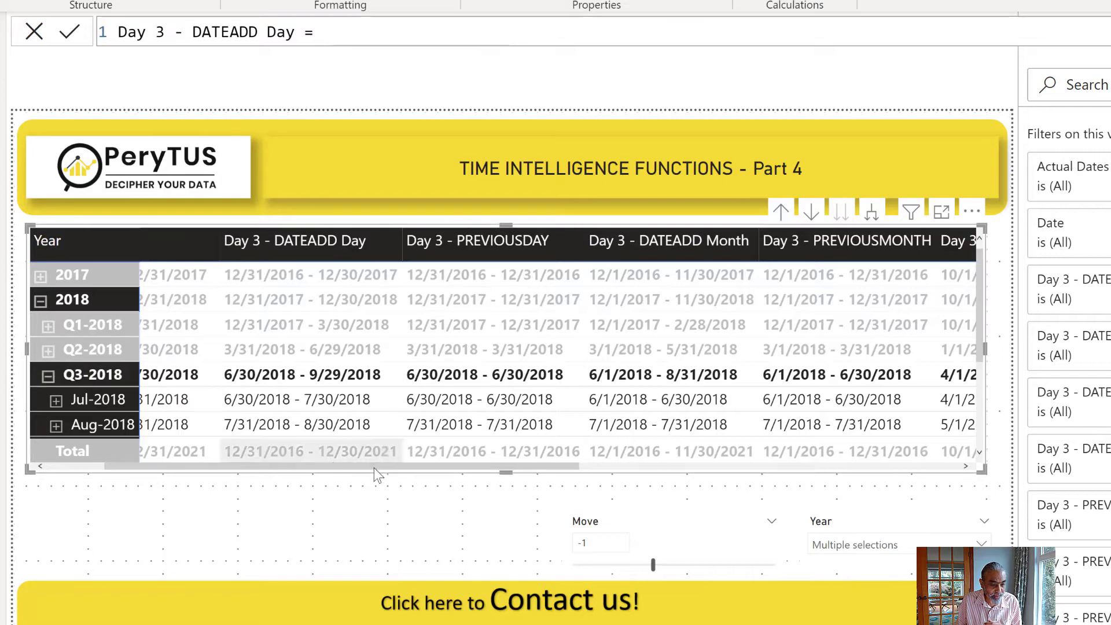
pyautogui.moveTo(429, 464); pyautogui.dragTo(638, 477)
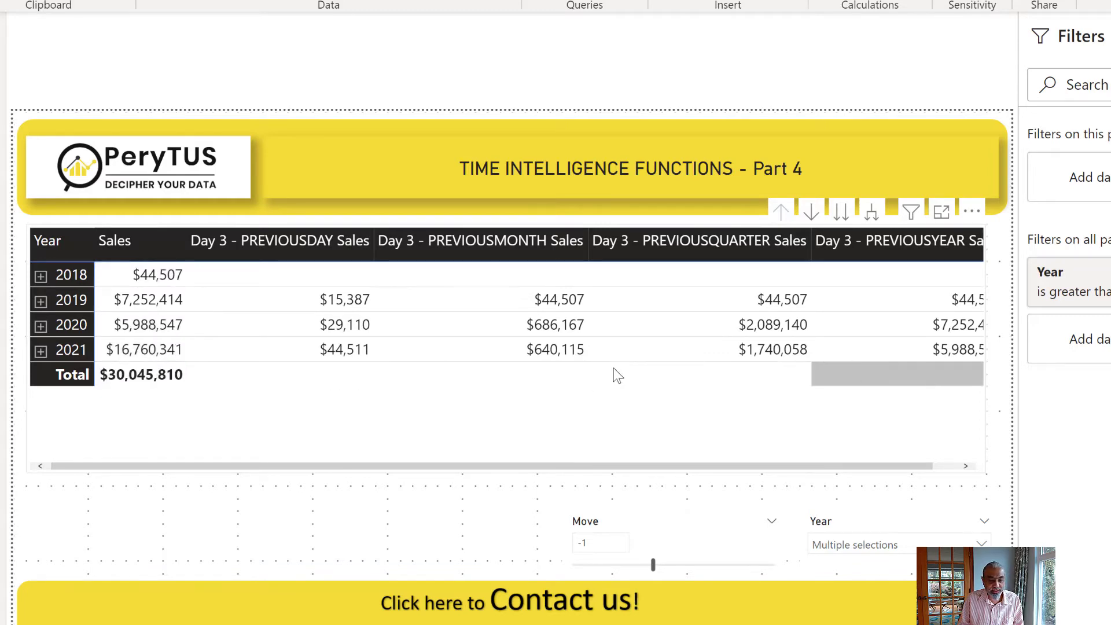
# Select the sales matrix and return to the date-range matrix page.
pyautogui.click(590, 373)
pyautogui.moveTo(471, 411); pyautogui.dragTo(497, 417)
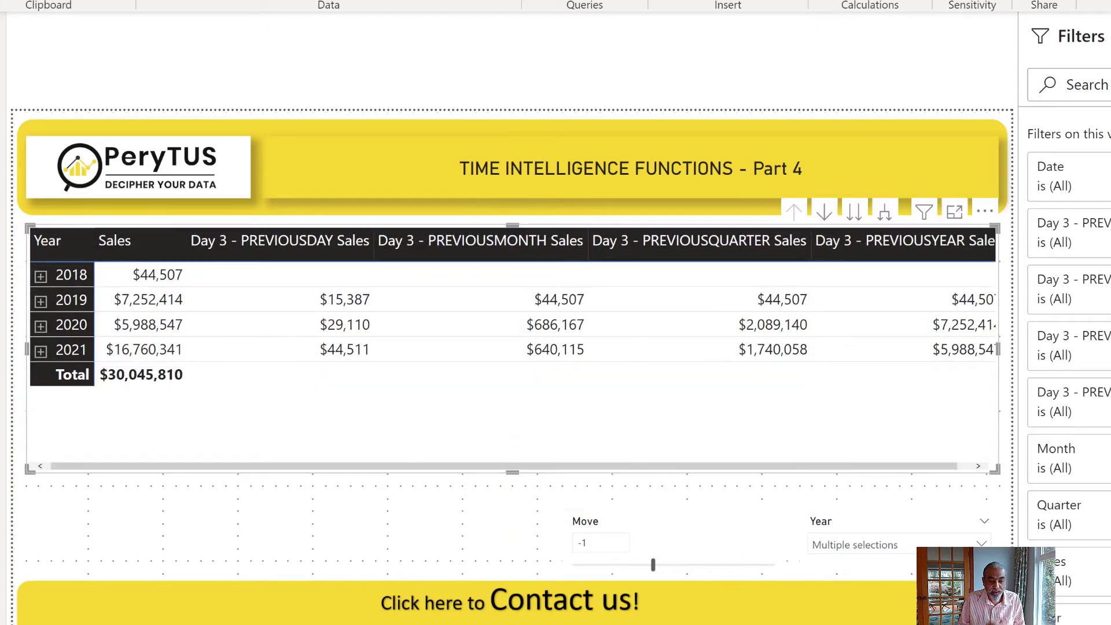
pyautogui.hotkey('ctrl', 'pagedown')
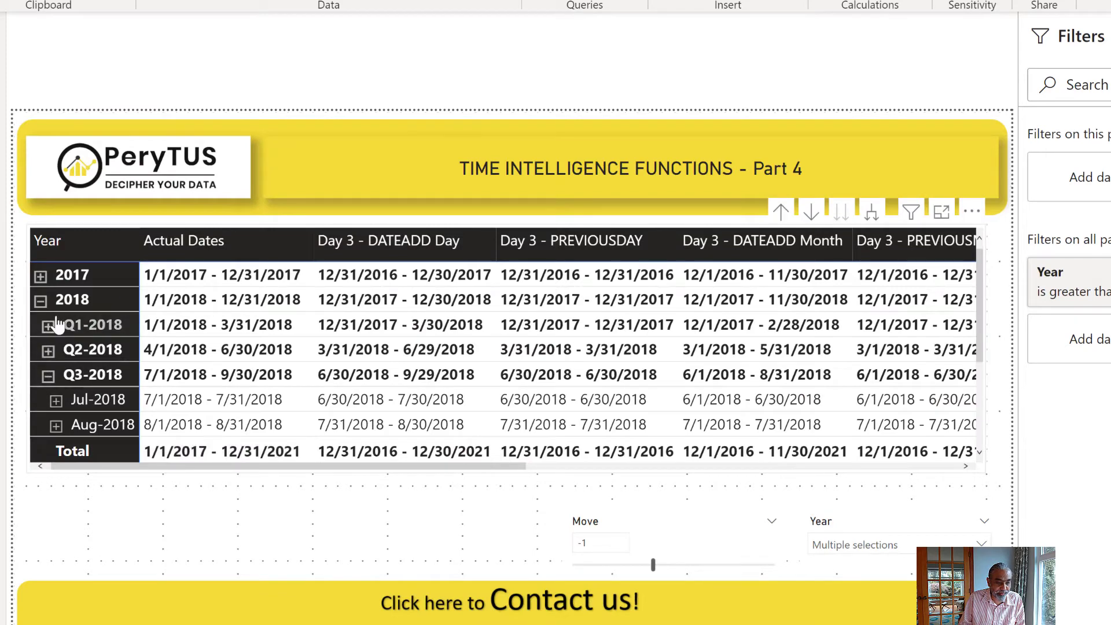
# Collapse every matrix level back to years using the 2018 row's Collapse > All.
pyautogui.click(75, 298)
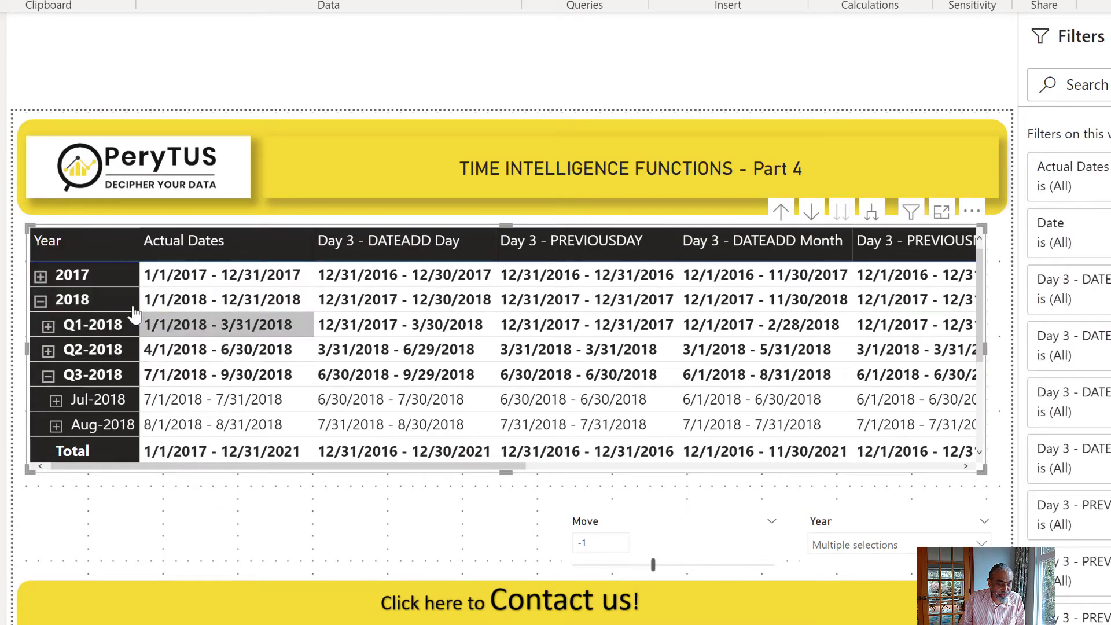
pyautogui.rightClick(75, 299)
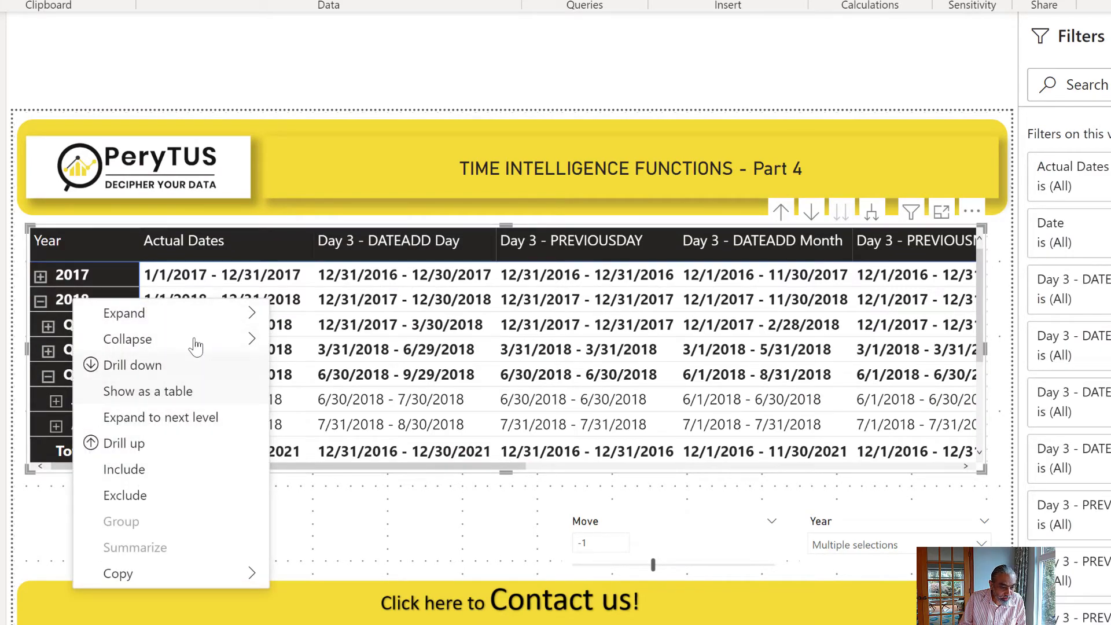
pyautogui.moveTo(243, 340)
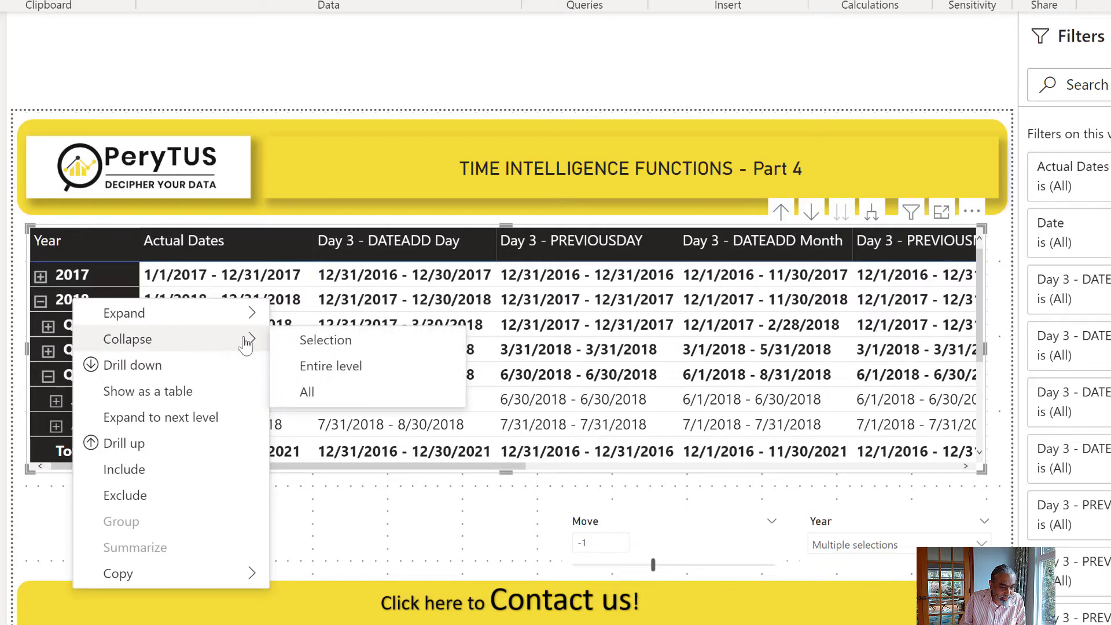
pyautogui.click(309, 392)
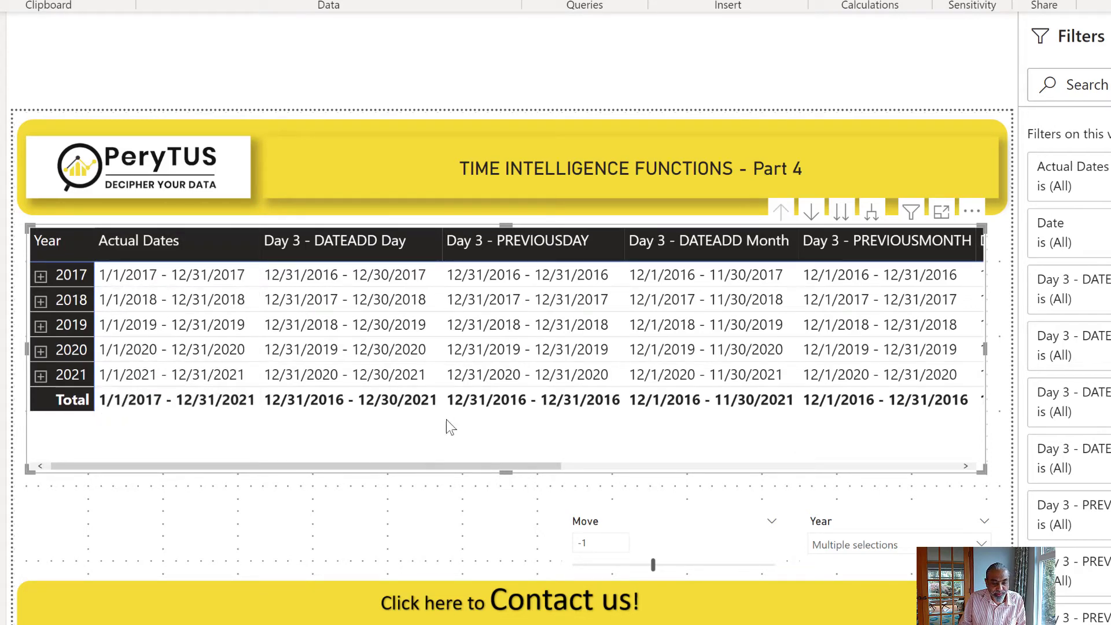
# Sort the matrix by Day 3 - PREVIOUSDAY, check the Year slicer's 2017–2021 years, and go to the sales page.
pyautogui.click(503, 245)
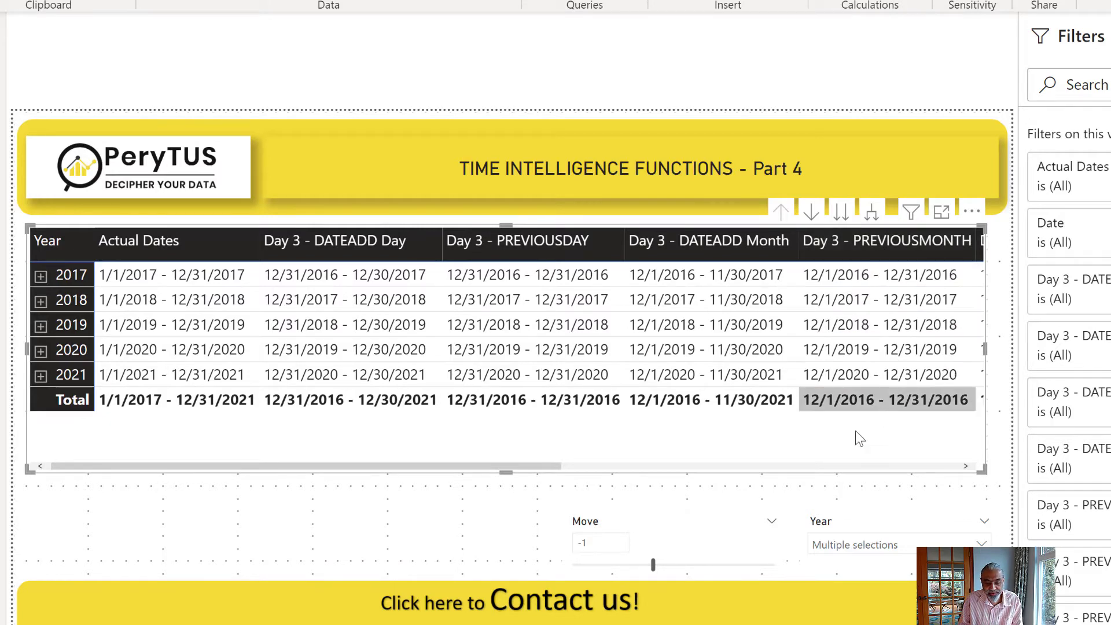
pyautogui.scroll(-6, 1068, 370)
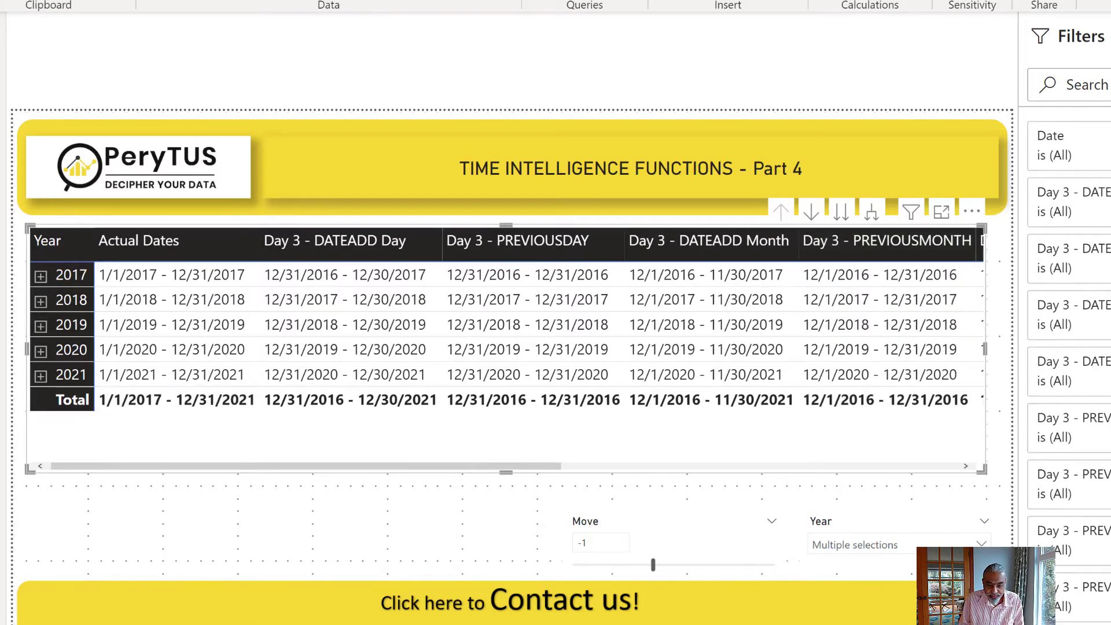
pyautogui.click(849, 547)
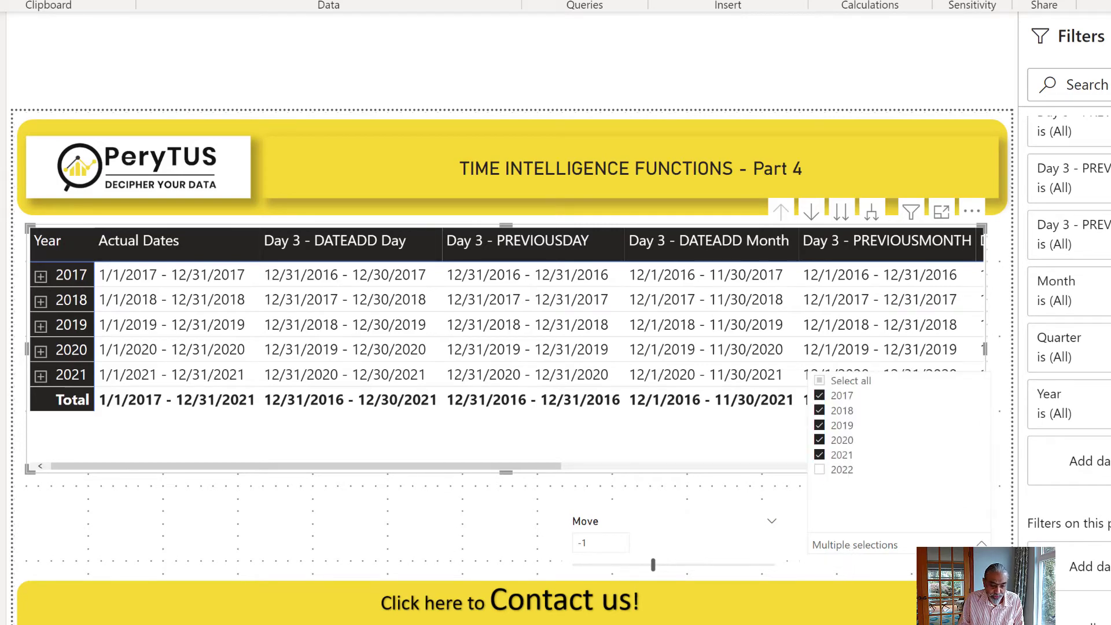
pyautogui.press('Escape')
pyautogui.hotkey('ctrl', 'pagedown')
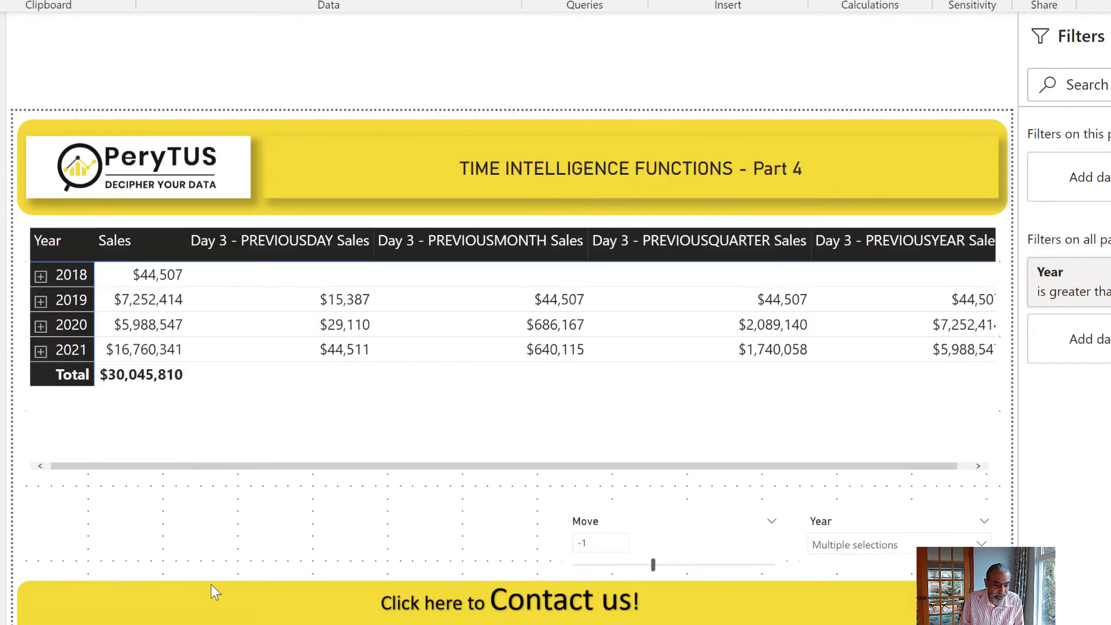
# Check the Year slicer's years from the sales matrix, then switch to the date-range comparison page.
pyautogui.click(700, 400)
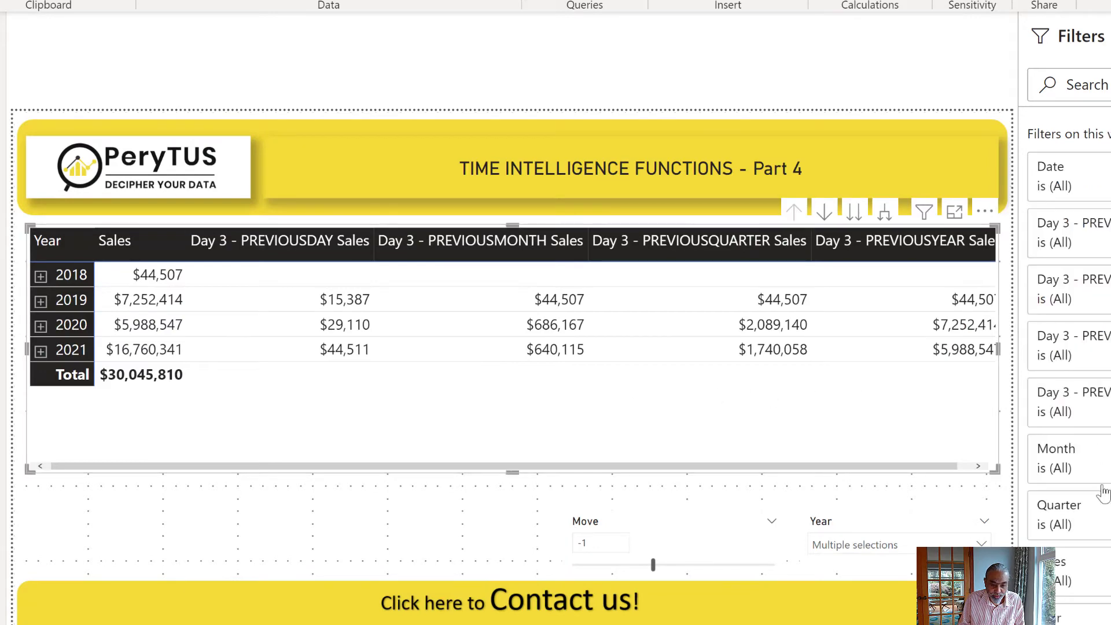
pyautogui.scroll(-3, 1097, 451)
pyautogui.click(870, 547)
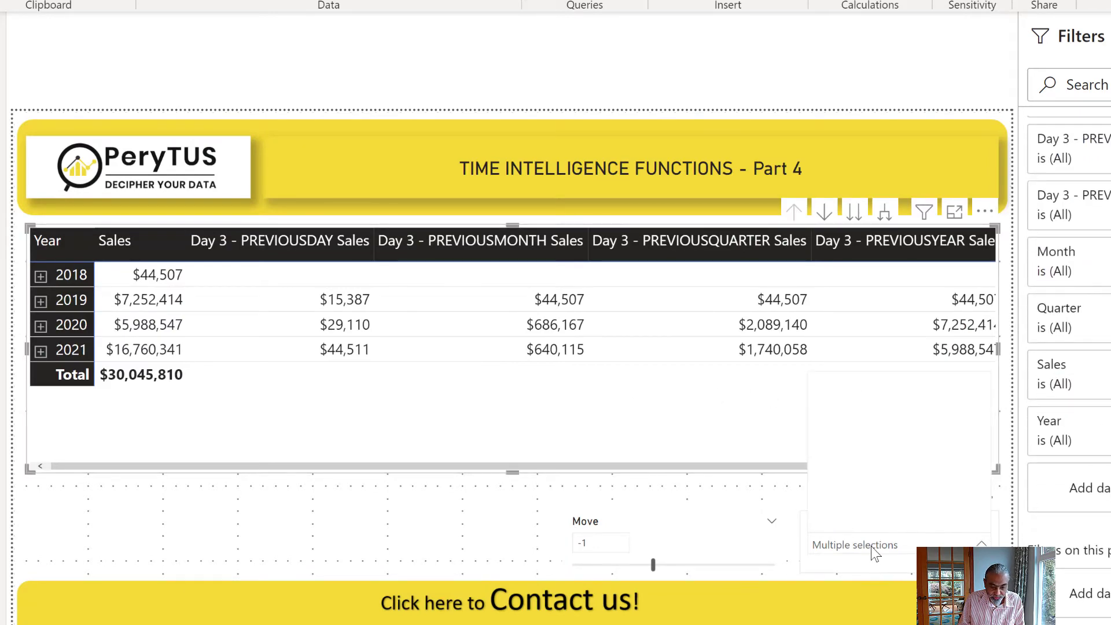
pyautogui.click(293, 516)
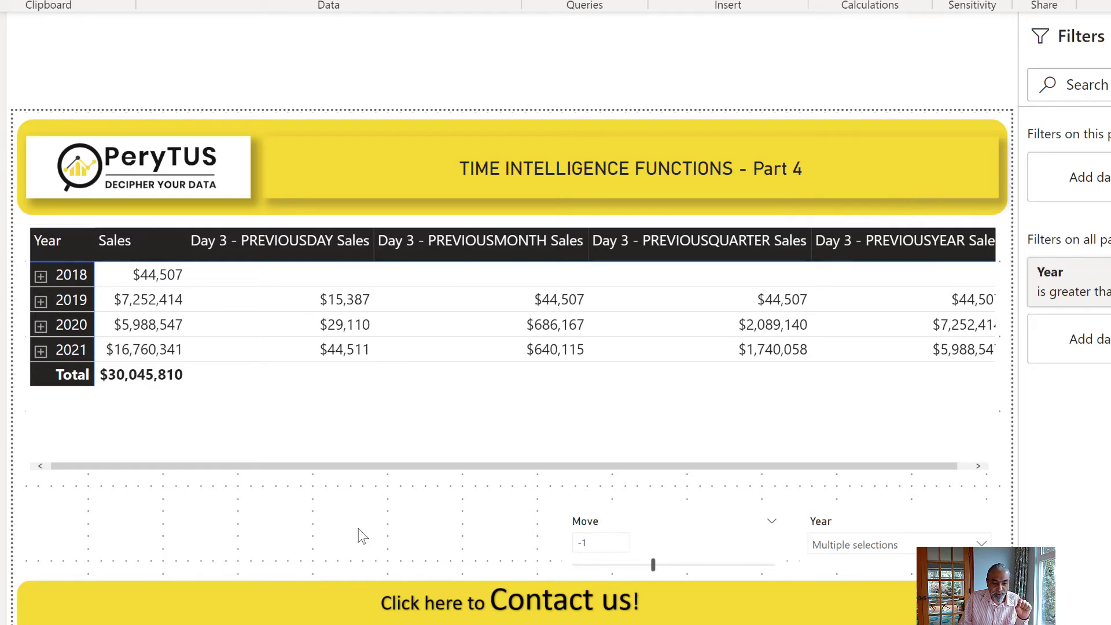
pyautogui.click(350, 386)
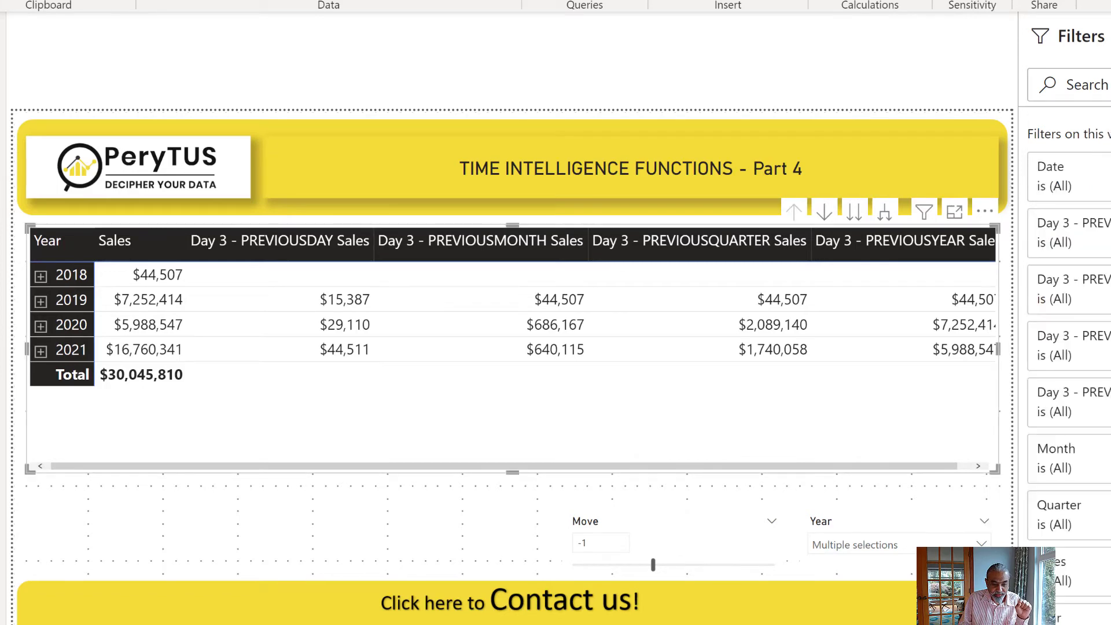
pyautogui.hotkey('ctrl', 'pagedown')
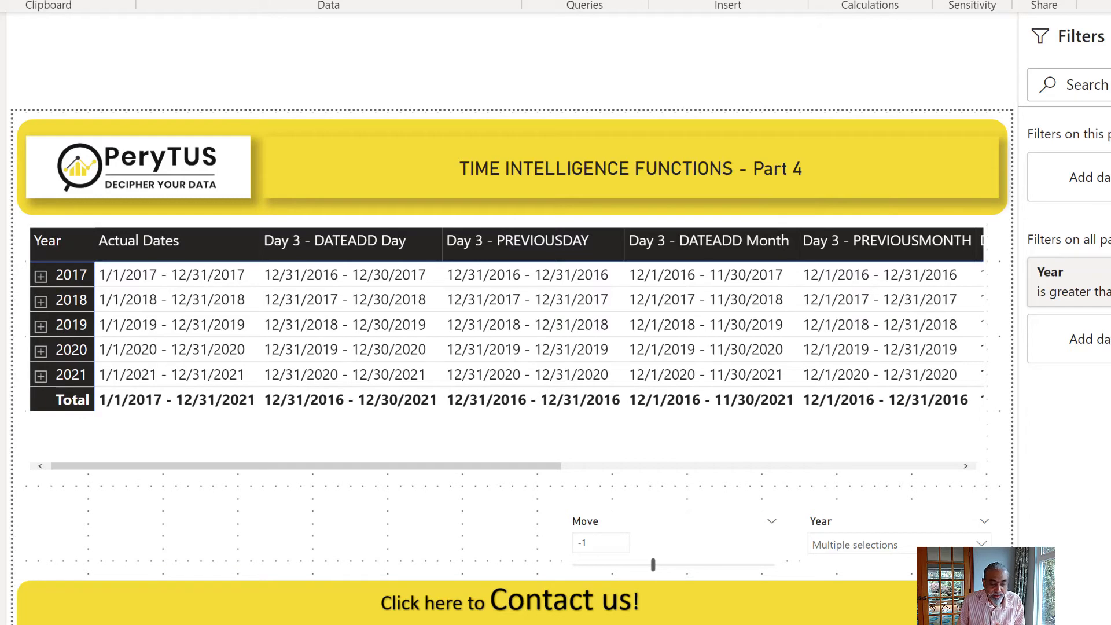
# Return to the sales comparison page and select its matrix for editing.
pyautogui.click(584, 619)
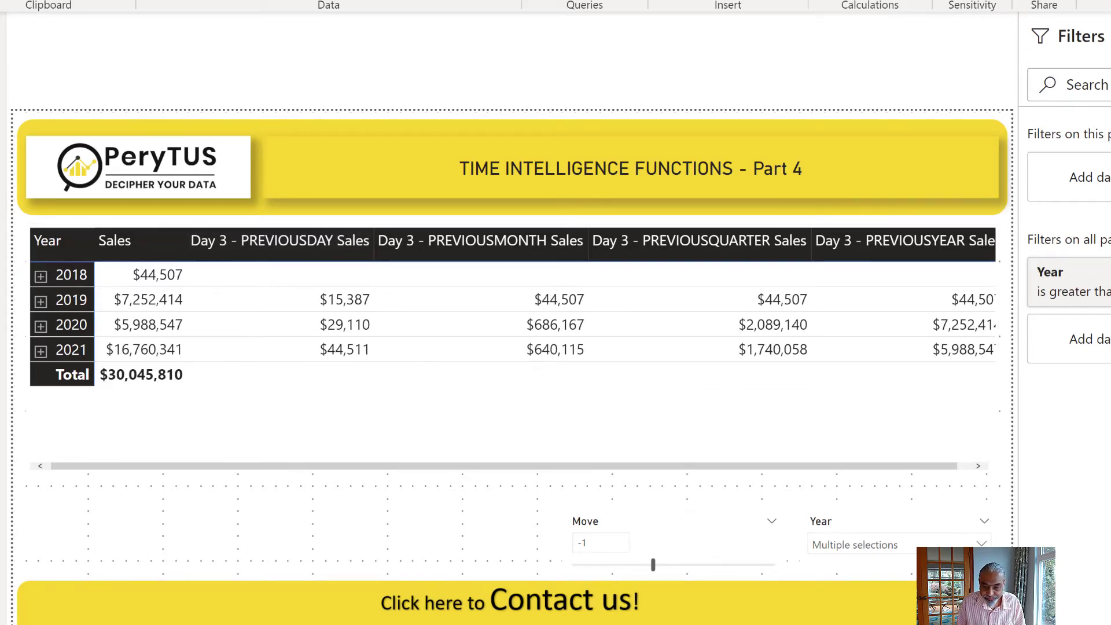
pyautogui.click(796, 428)
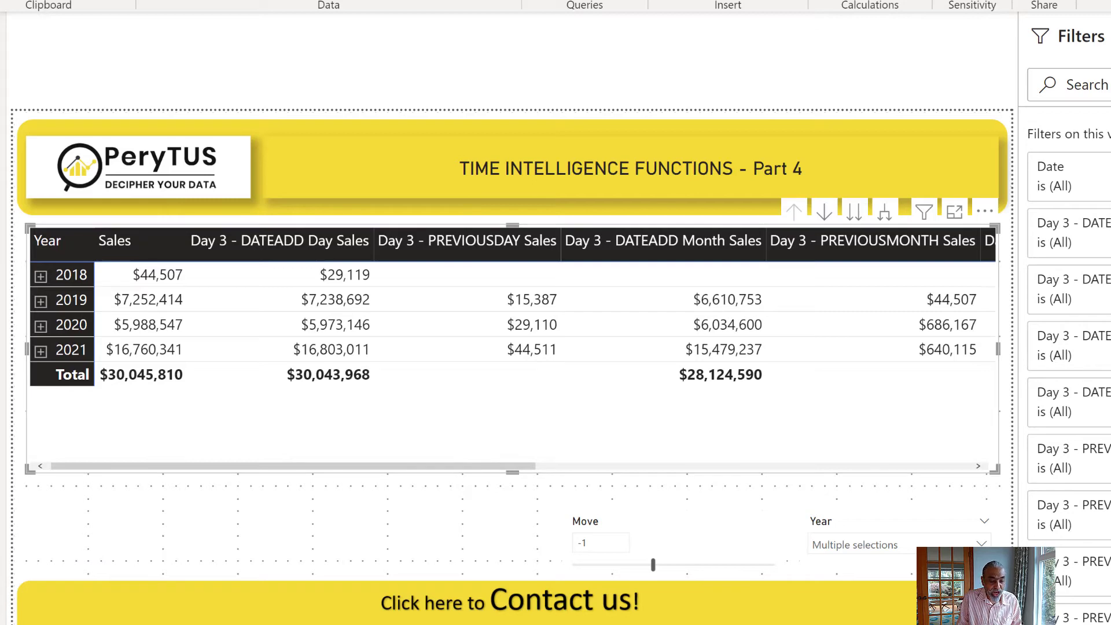
pyautogui.hotkey('ctrl', 'pagedown')
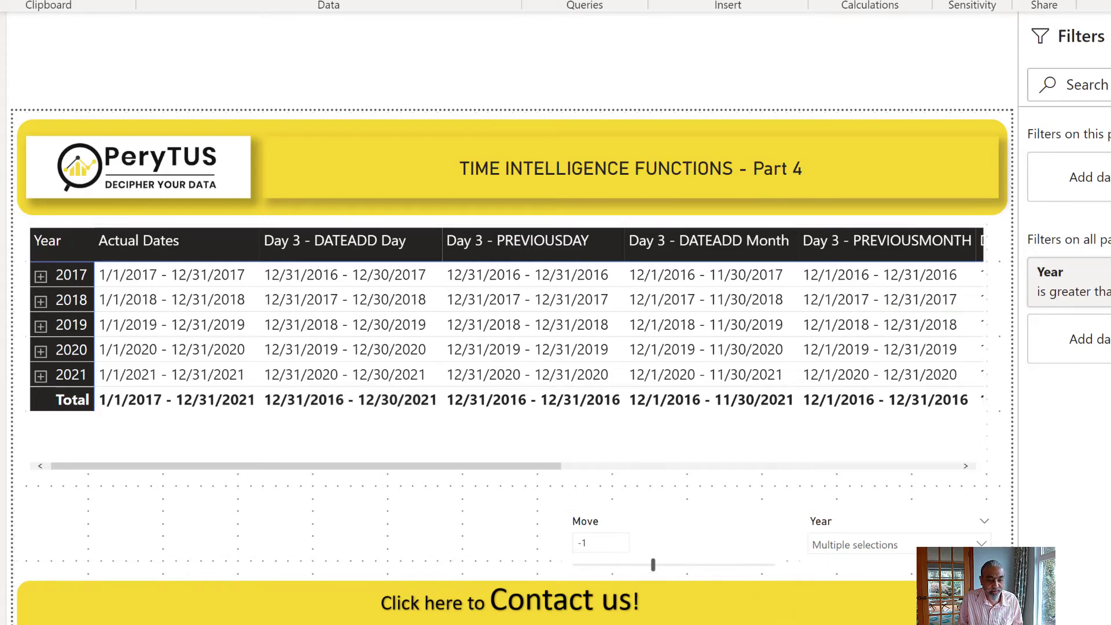
pyautogui.click(515, 622)
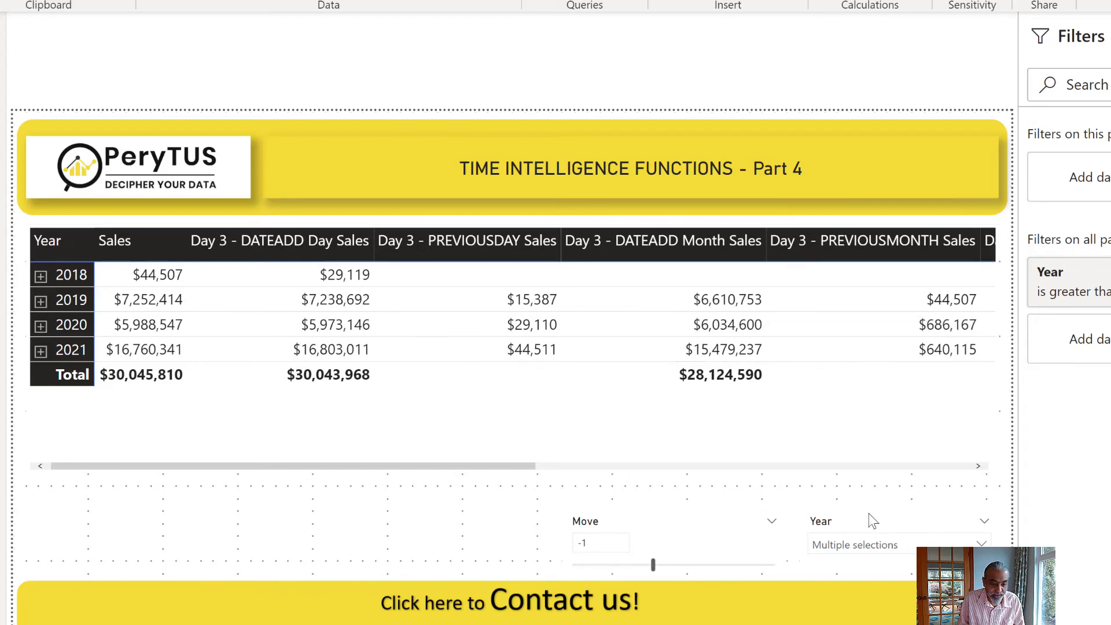
# Exclude 2017 and 2018 from the Year slicer on the sales page, leaving 2019–2021.
pyautogui.click(885, 545)
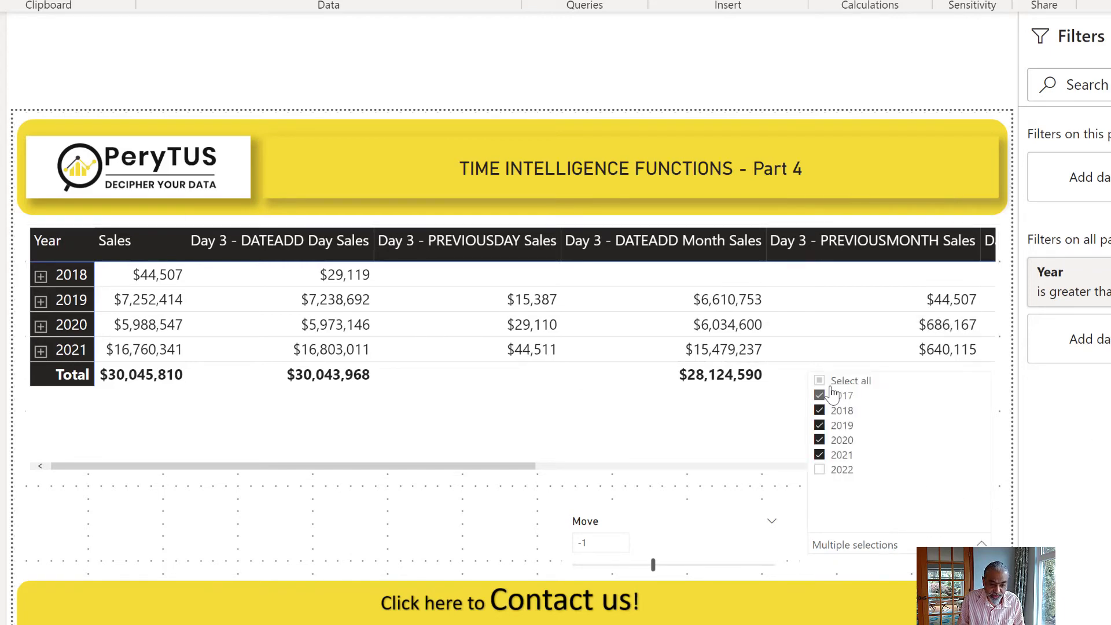
pyautogui.click(833, 400)
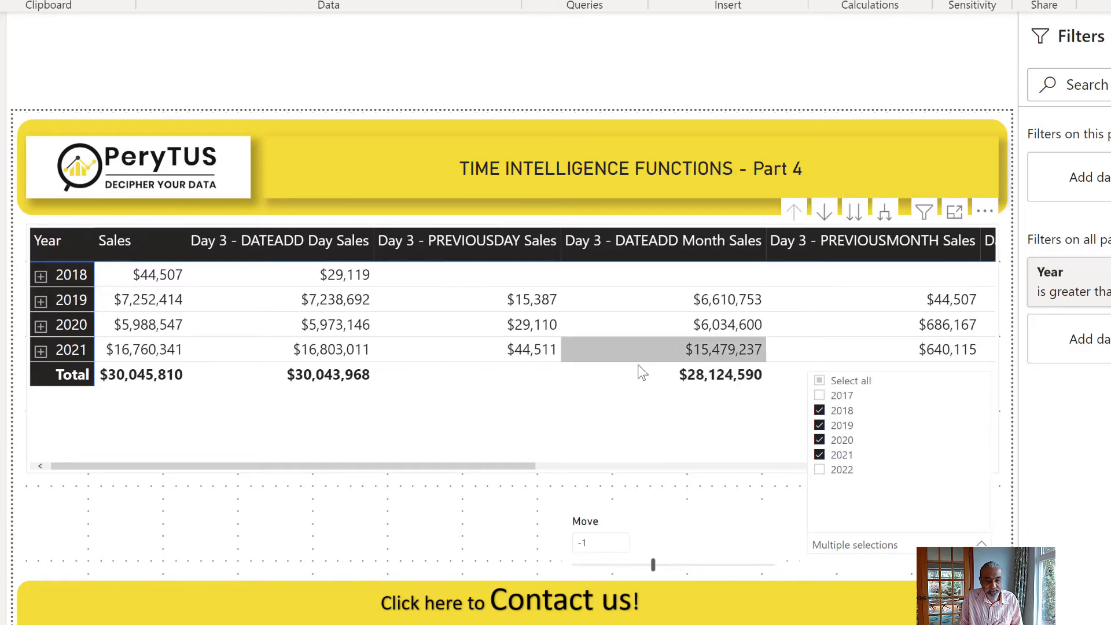
pyautogui.moveTo(504, 472); pyautogui.dragTo(375, 474)
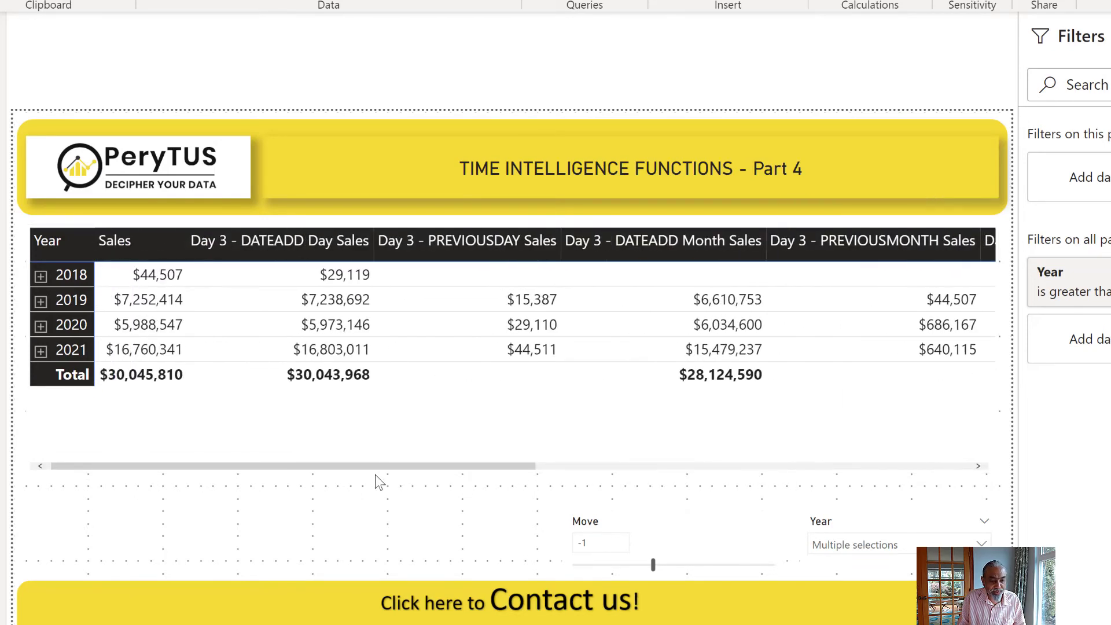
pyautogui.click(875, 545)
pyautogui.click(841, 412)
pyautogui.click(531, 352)
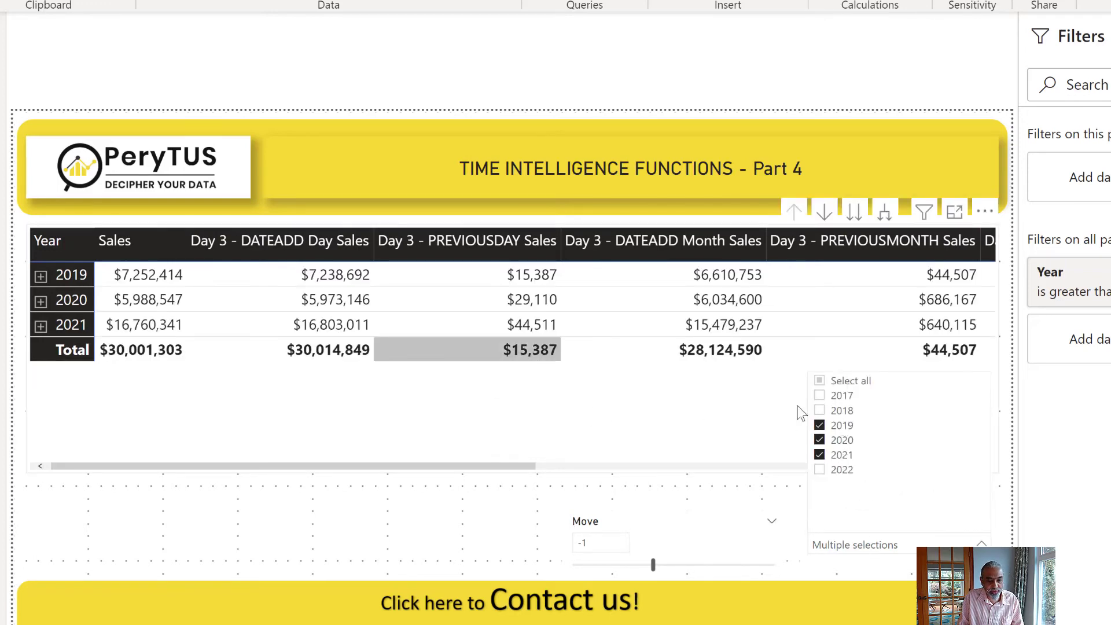
# Inspect the PREVIOUSDAY Sales total of $15,387 and the 2019 value, then clear the highlight.
pyautogui.click(519, 360)
pyautogui.click(530, 357)
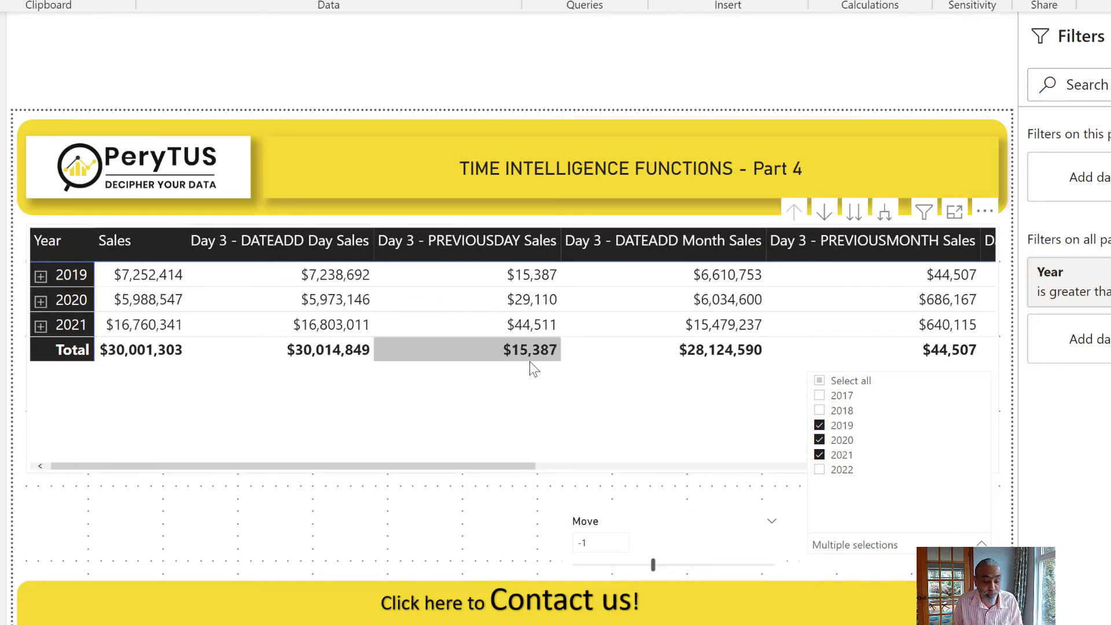
pyautogui.click(533, 274)
pyautogui.click(535, 353)
pyautogui.click(536, 354)
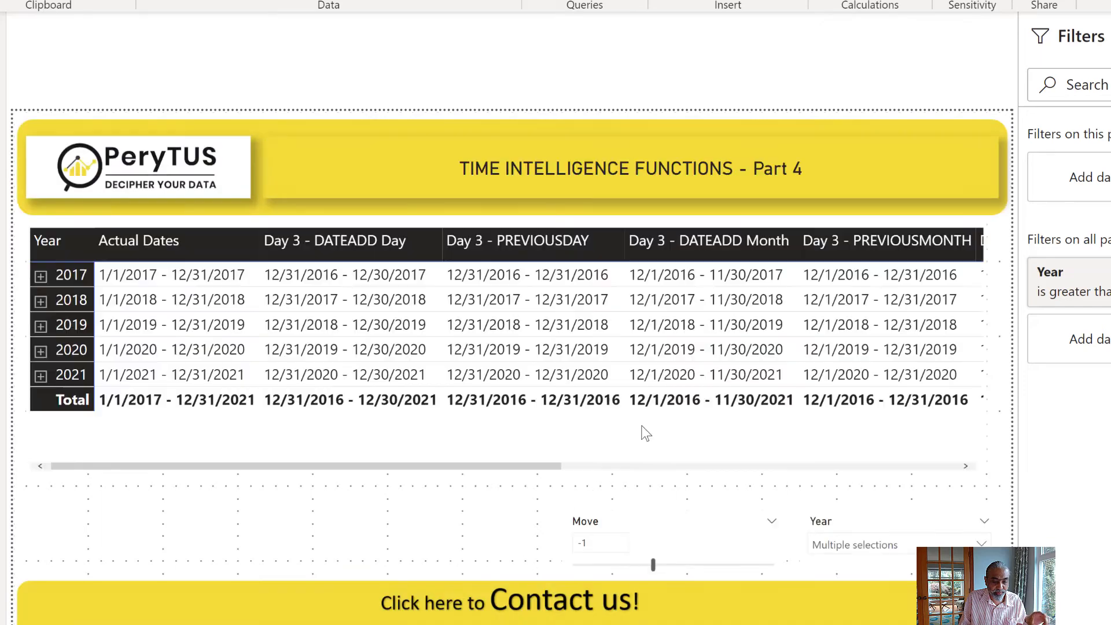
# Uncheck 2017 and 2018 in the date-range page's Year slicer.
pyautogui.click(855, 546)
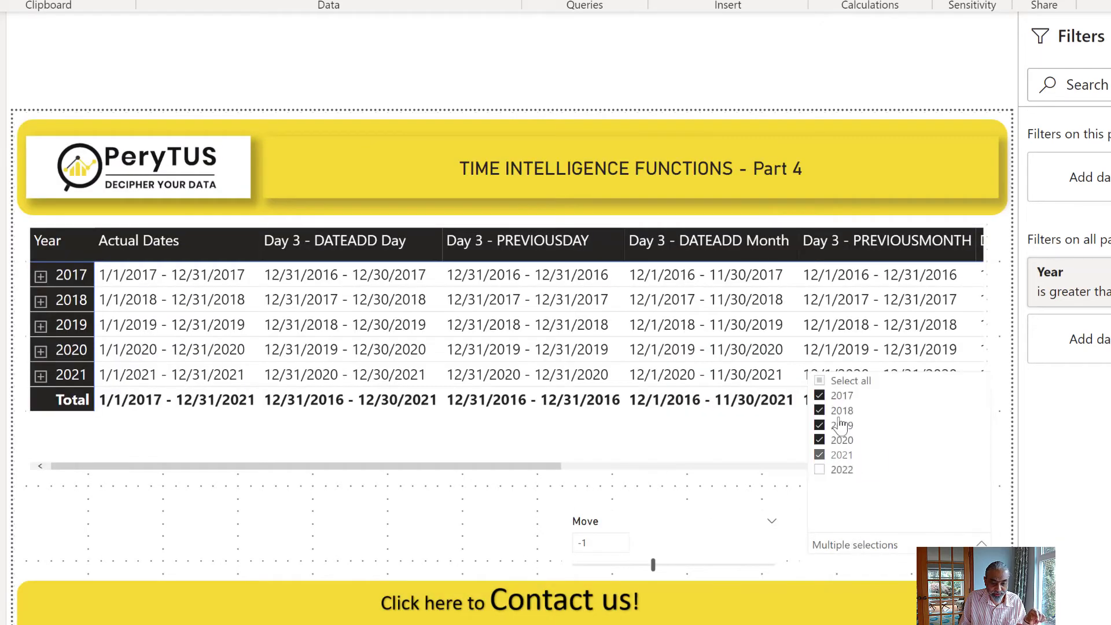
pyautogui.click(842, 396)
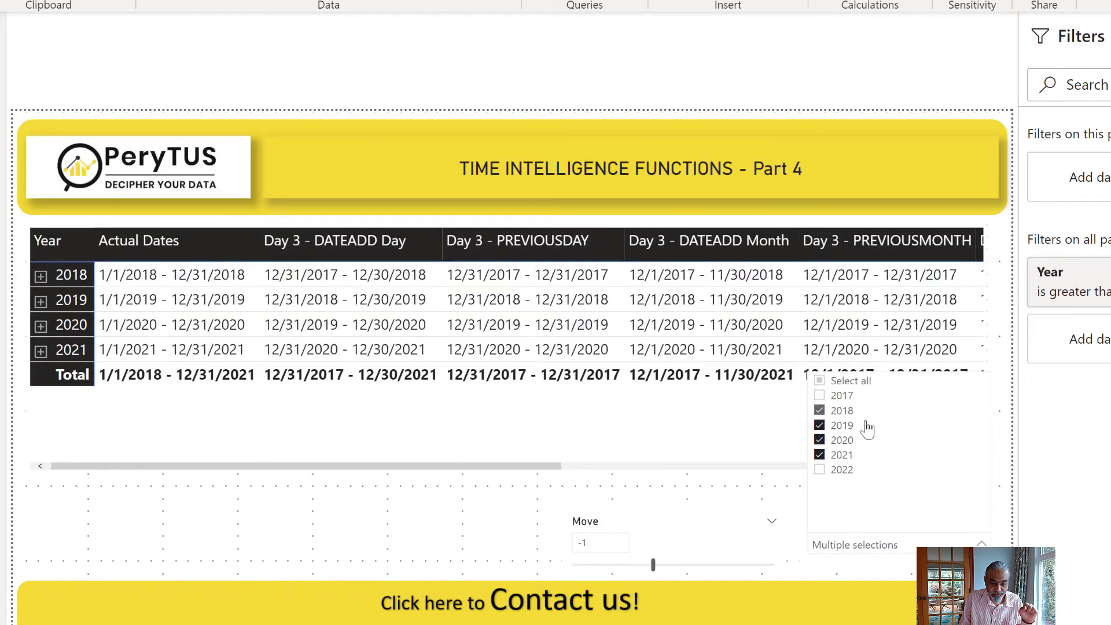
pyautogui.click(842, 411)
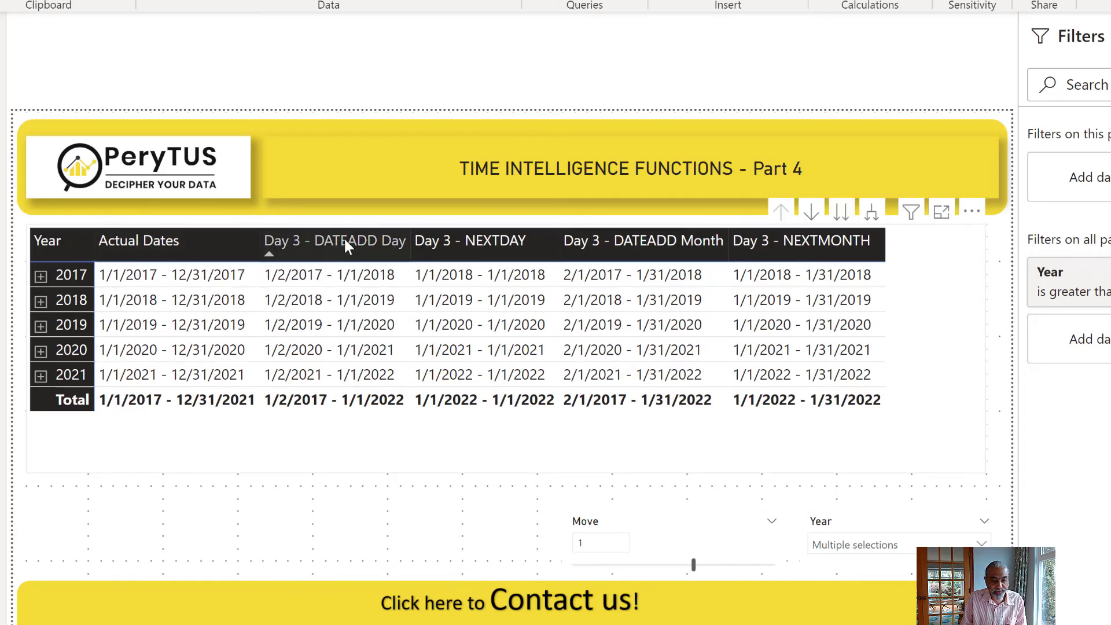
pyautogui.click(799, 240)
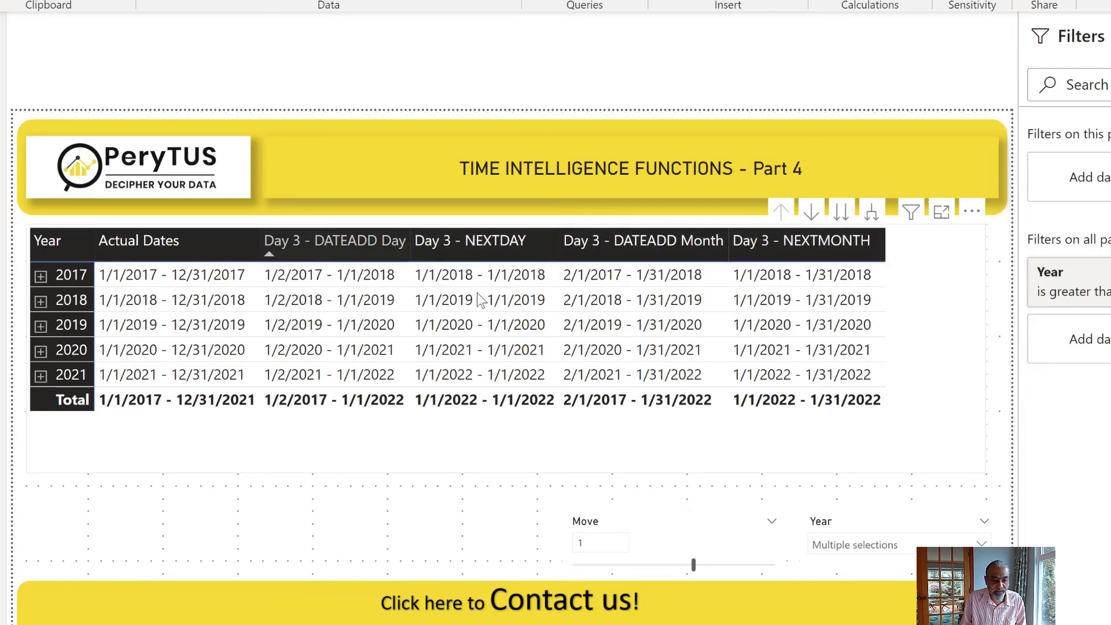
pyautogui.click(455, 283)
pyautogui.click(796, 272)
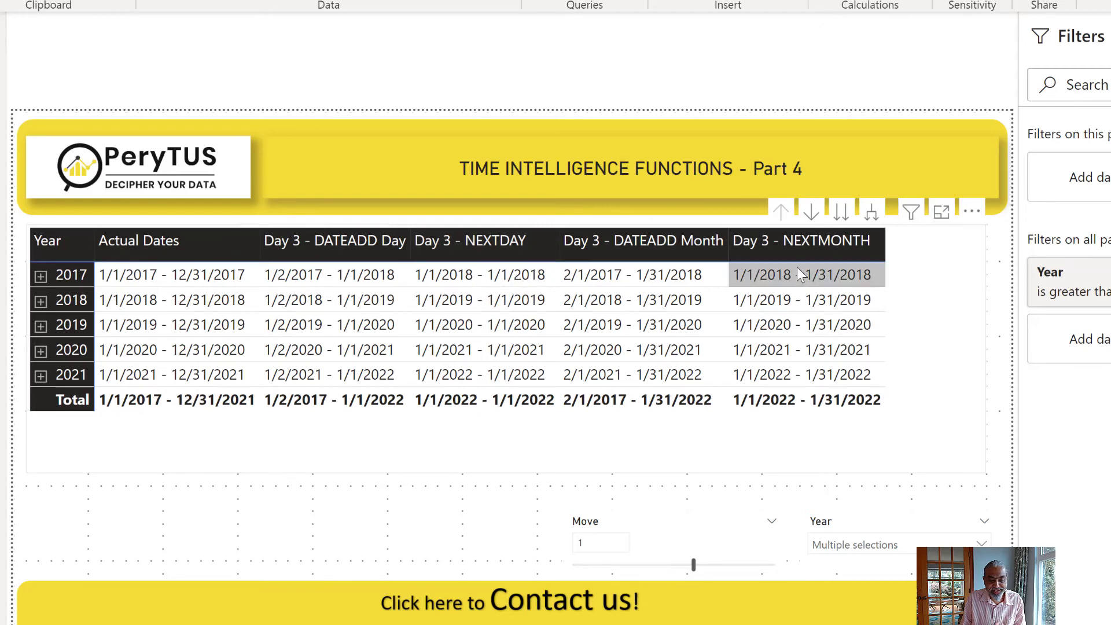
pyautogui.click(225, 267)
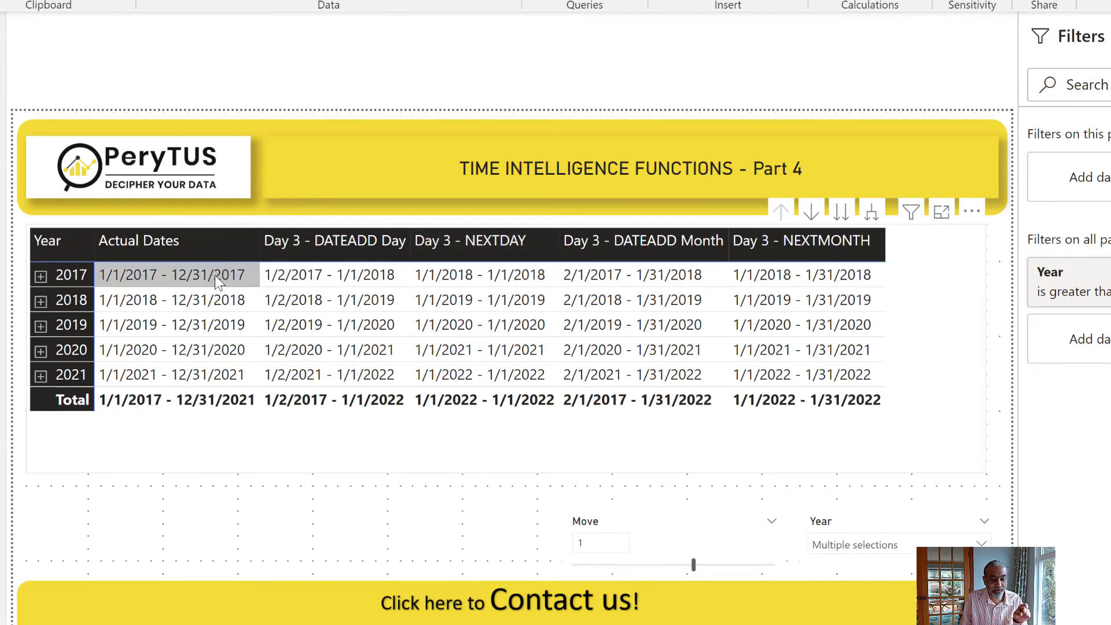